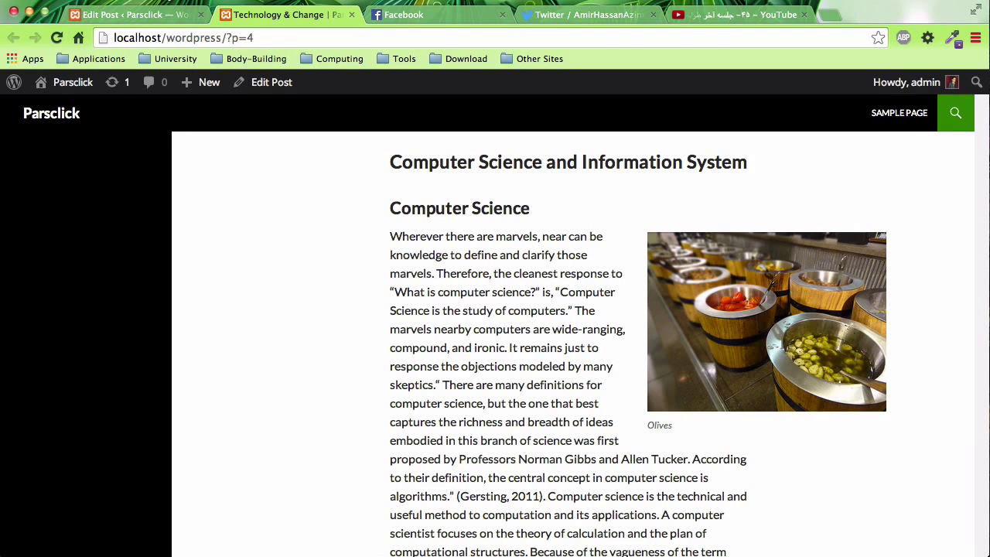
Return to the Technology & Change post editor and place the caret after the gallery.
scroll(466, 151, "up", 15)
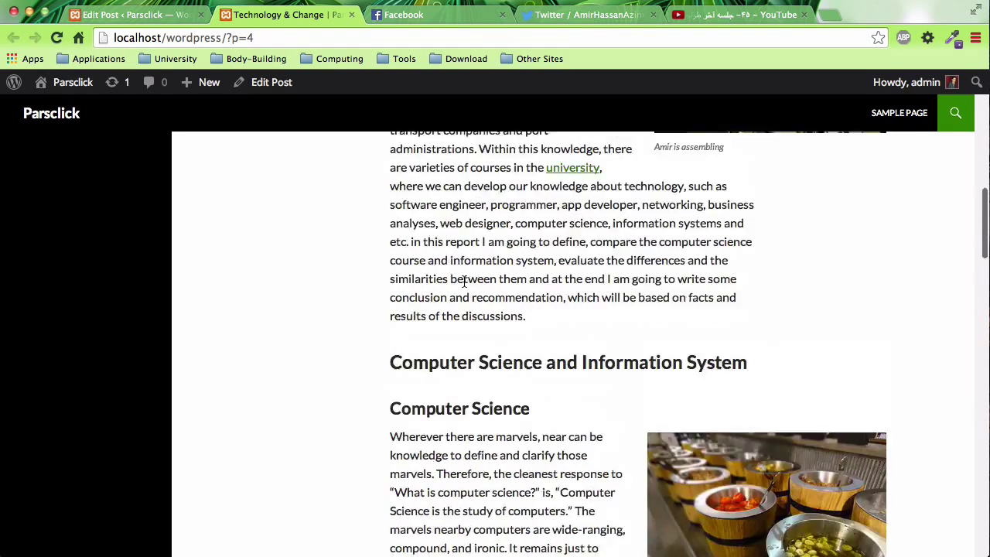
scroll(463, 286, "down", 5)
scroll(464, 286, "down", 3)
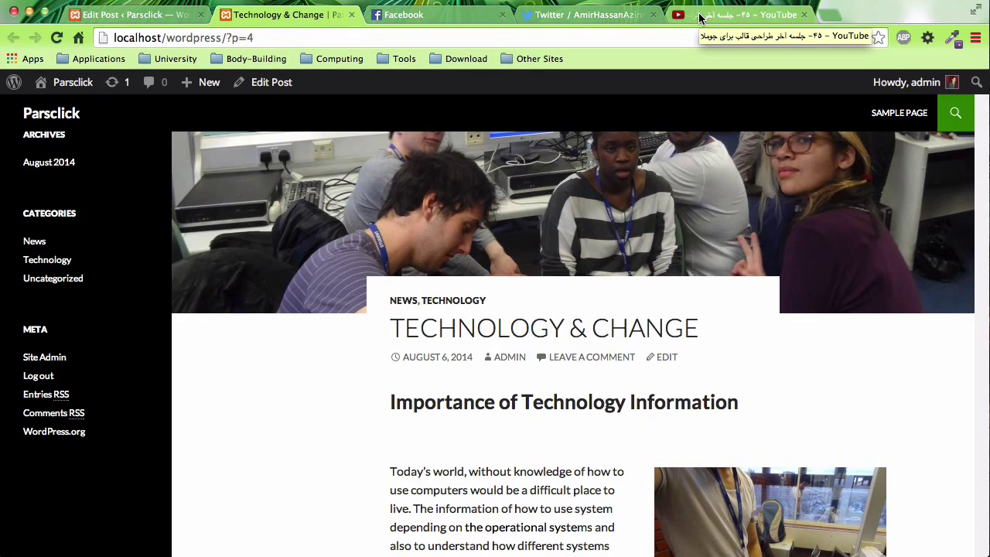
left_click(131, 15)
scroll(317, 315, "down", 3)
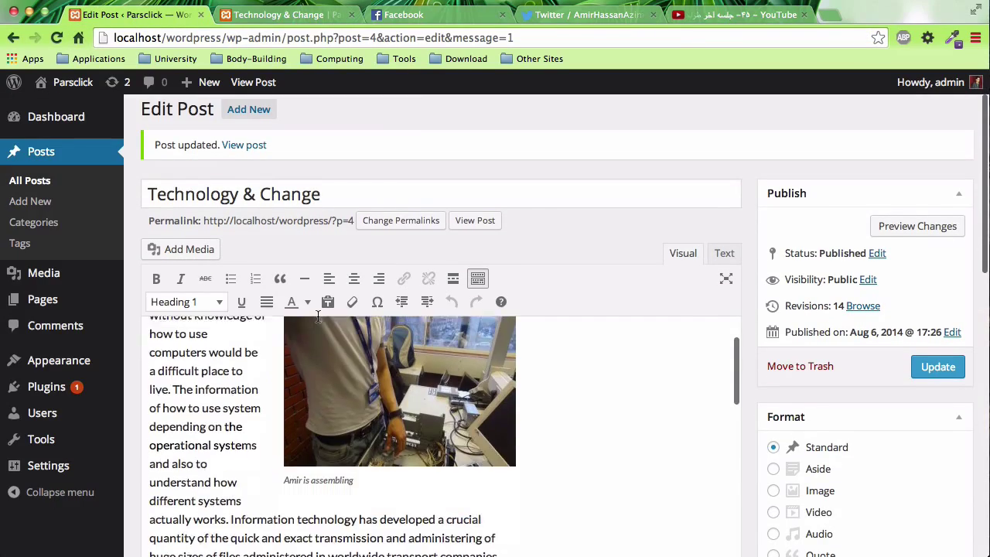
scroll(317, 314, "down", 10)
scroll(522, 375, "down", 10)
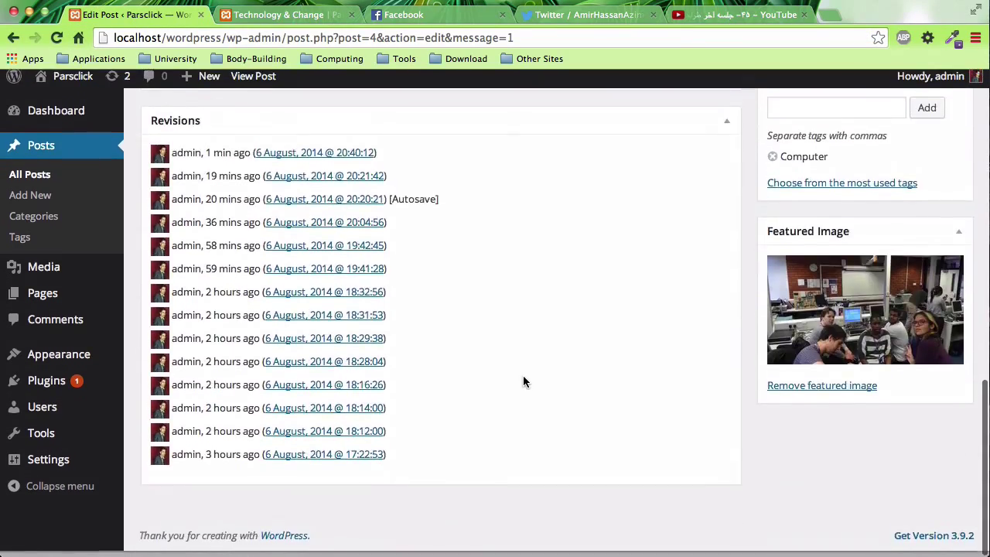
scroll(523, 375, "up", 3)
scroll(523, 375, "up", 3)
left_click(341, 373)
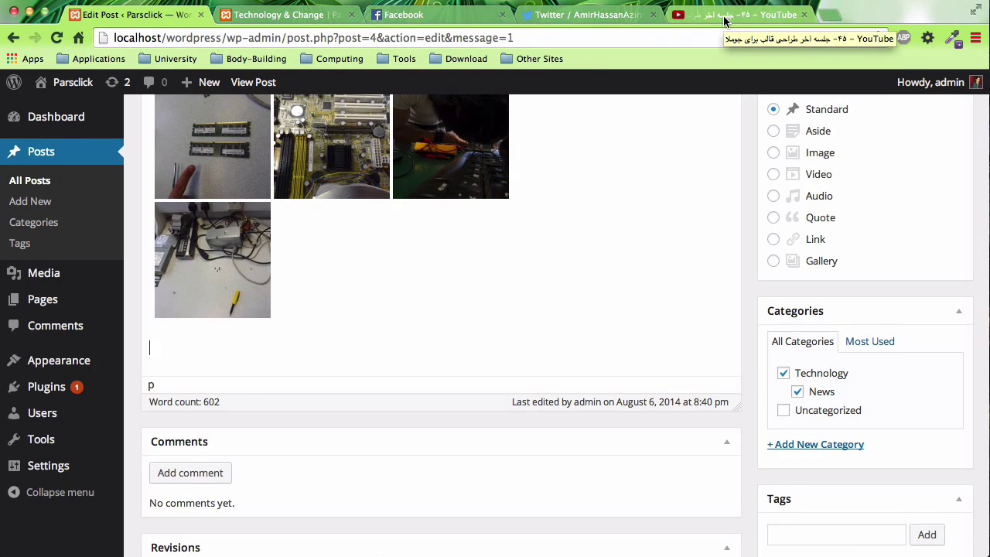
Switch to the Text (HTML) view and add an empty line below the gallery shortcode.
scroll(699, 251, "up", 3)
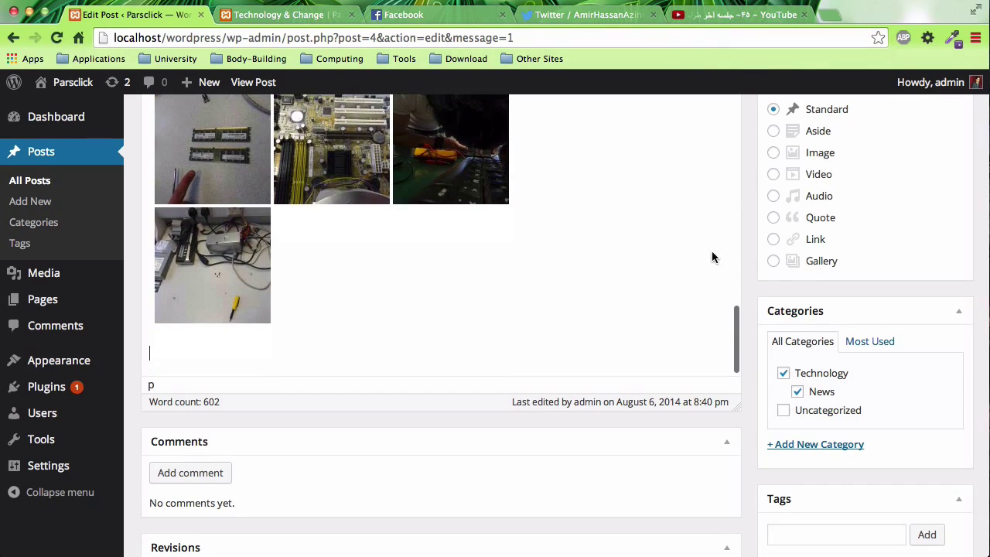
scroll(711, 251, "up", 5)
scroll(795, 268, "up", 1)
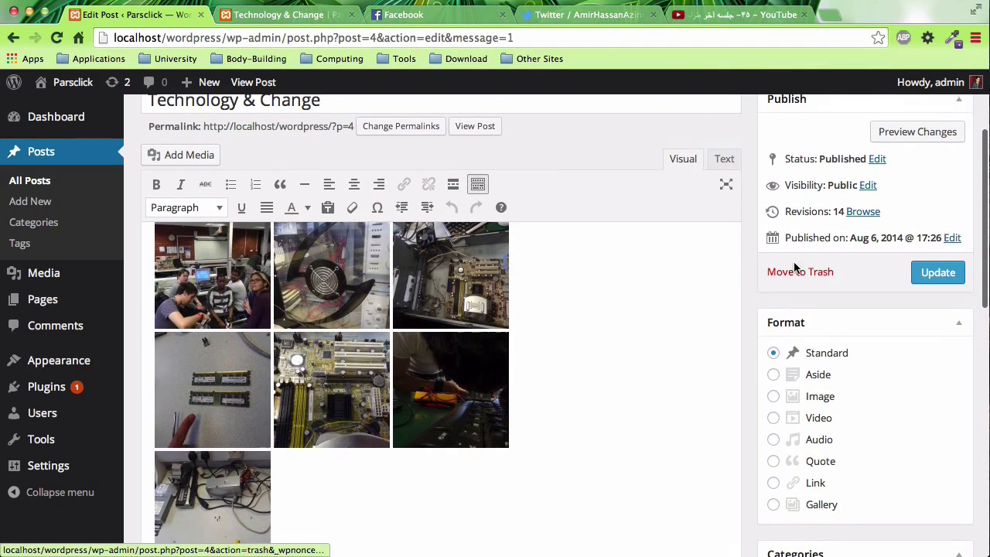
left_click(727, 160)
scroll(776, 321, "down", 3)
scroll(503, 356, "down", 5)
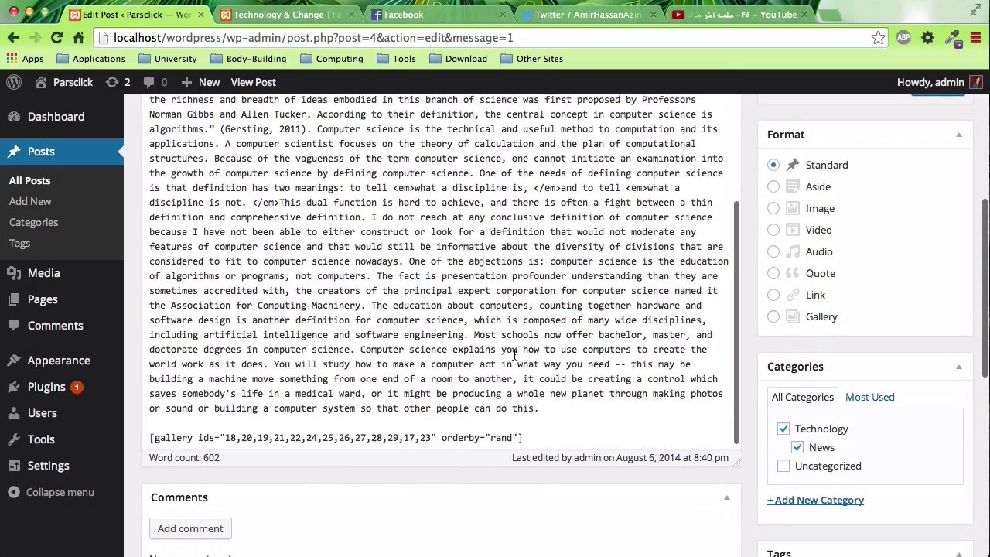
scroll(504, 356, "down", 1)
key("Return")
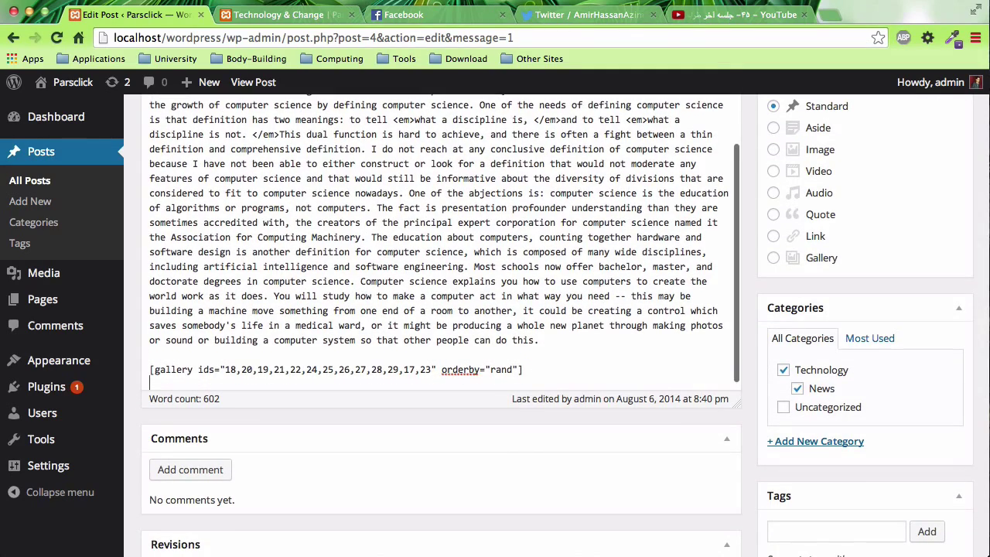
left_click(723, 8)
Pause the YouTube video and display its 560 × 315 iframe embed code from Share > Embed.
left_click(423, 217)
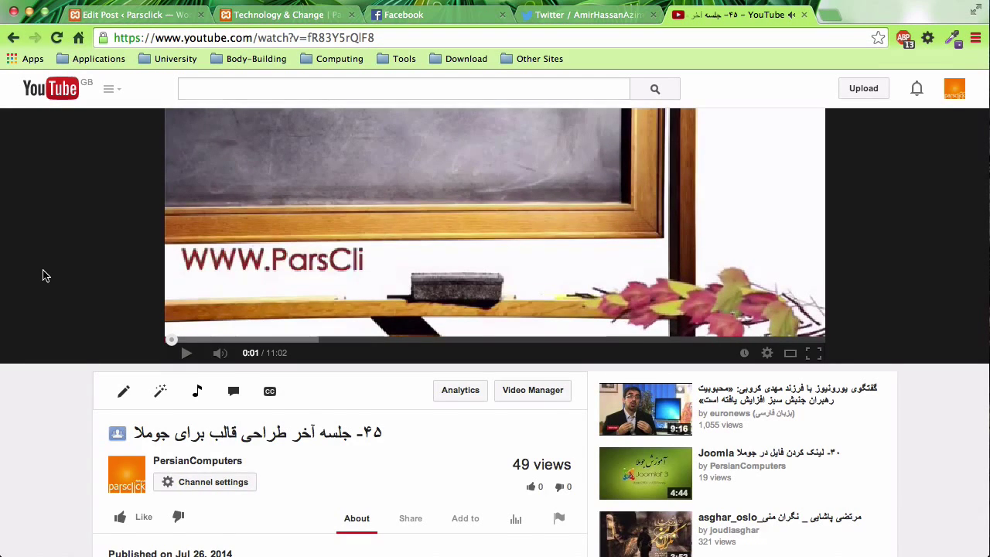
scroll(42, 272, "down", 5)
left_click(406, 313)
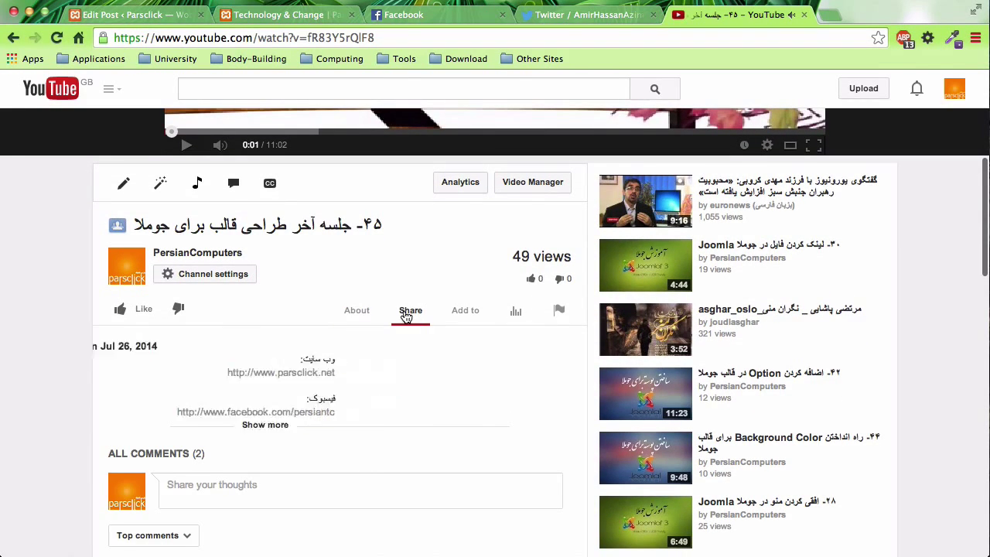
left_click(236, 348)
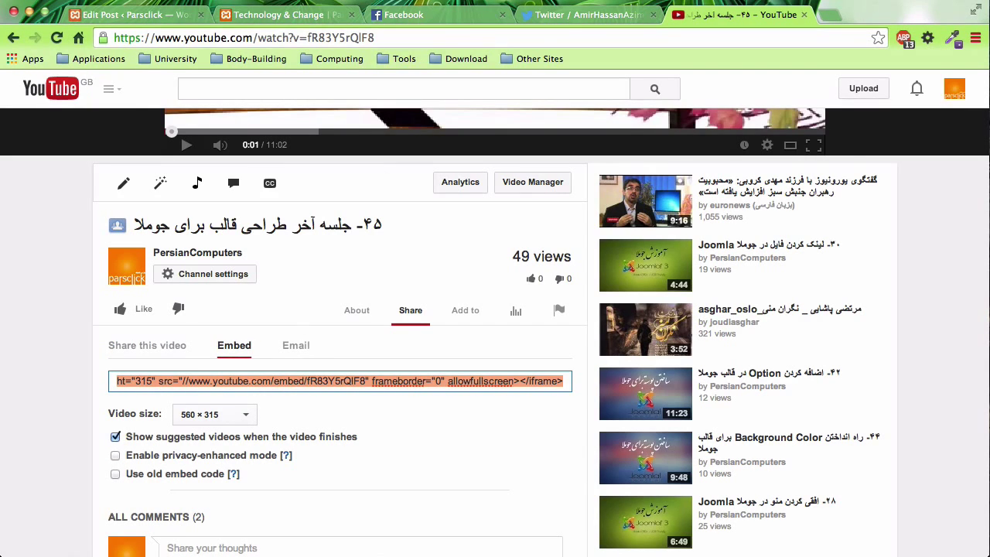
left_click(307, 17)
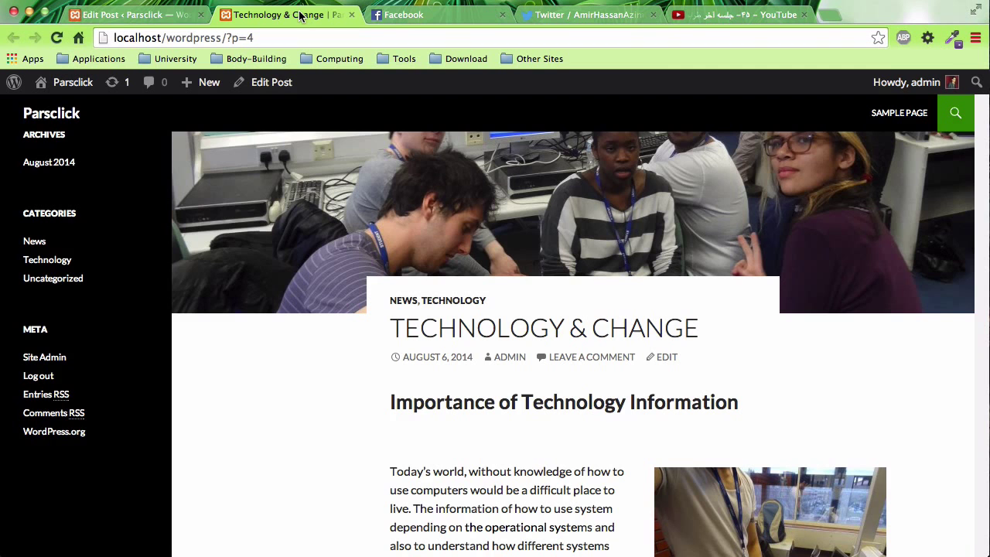
Paste the YouTube iframe embed code below the gallery shortcode in Text view.
left_click(150, 17)
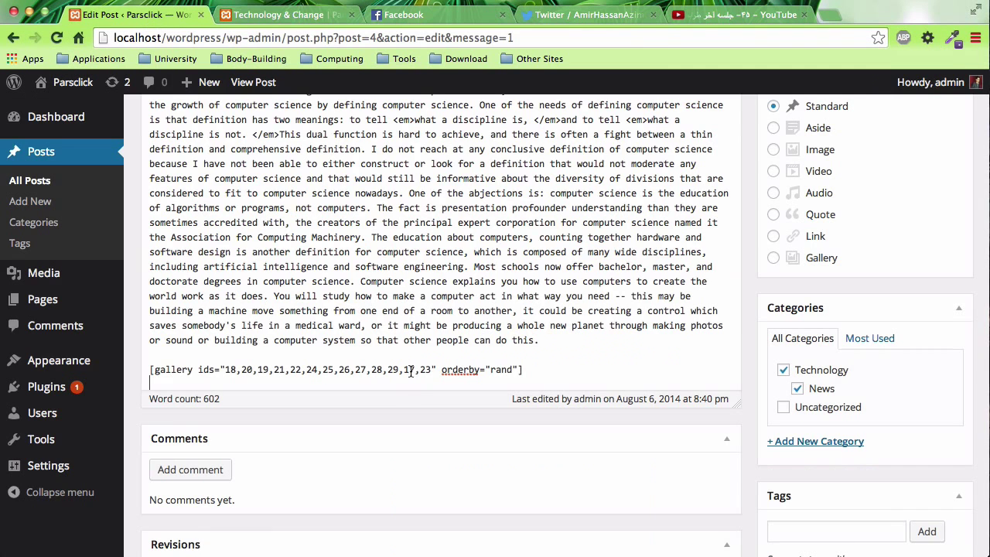
left_click(742, 15)
left_click(129, 17)
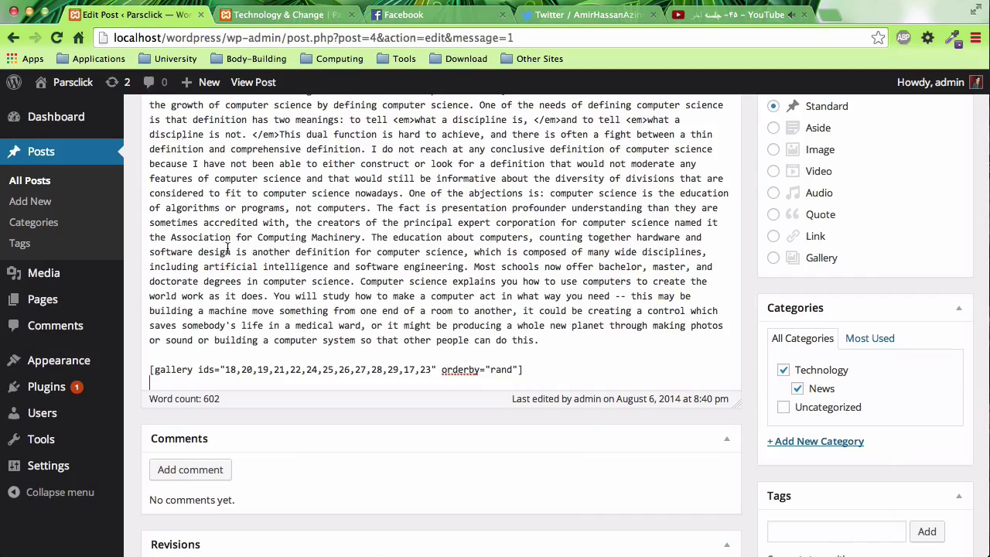
type("<iframe width=\"560\" height=\"315\" src=\"//www.youtube.com/embed/fR83Y5rQlF8\" frameborder=\"0\" allowfullscreen></iframe>")
Preview the embedded YouTube video in the Visual editor.
scroll(462, 332, "up", 10)
scroll(462, 332, "up", 10)
scroll(463, 332, "up", 2)
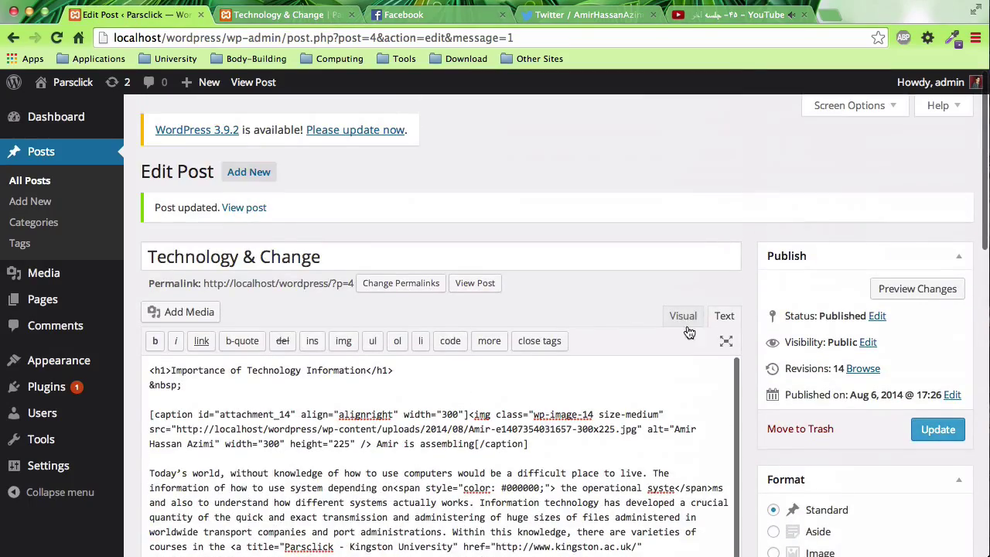
left_click(680, 319)
scroll(658, 442, "down", 15)
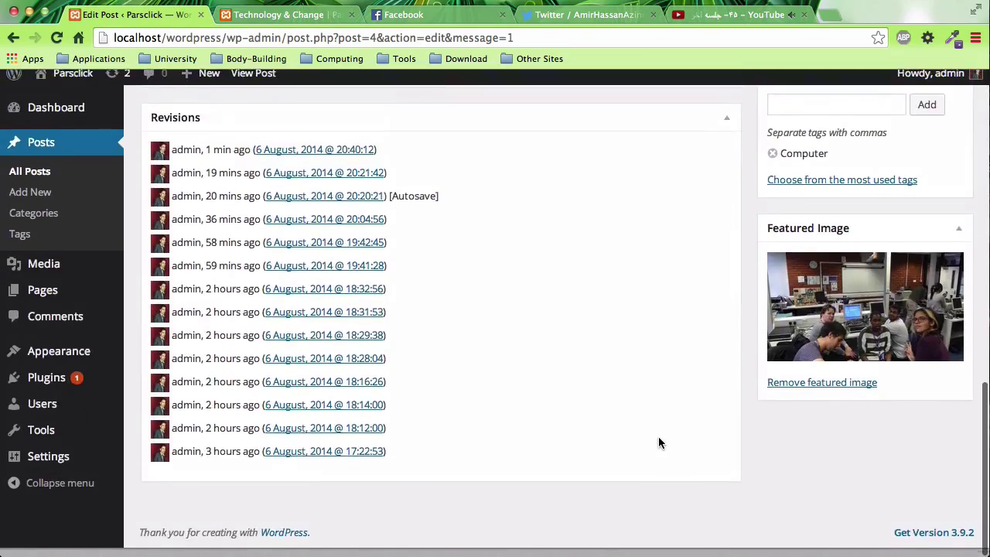
scroll(658, 442, "up", 10)
scroll(611, 321, "down", 1)
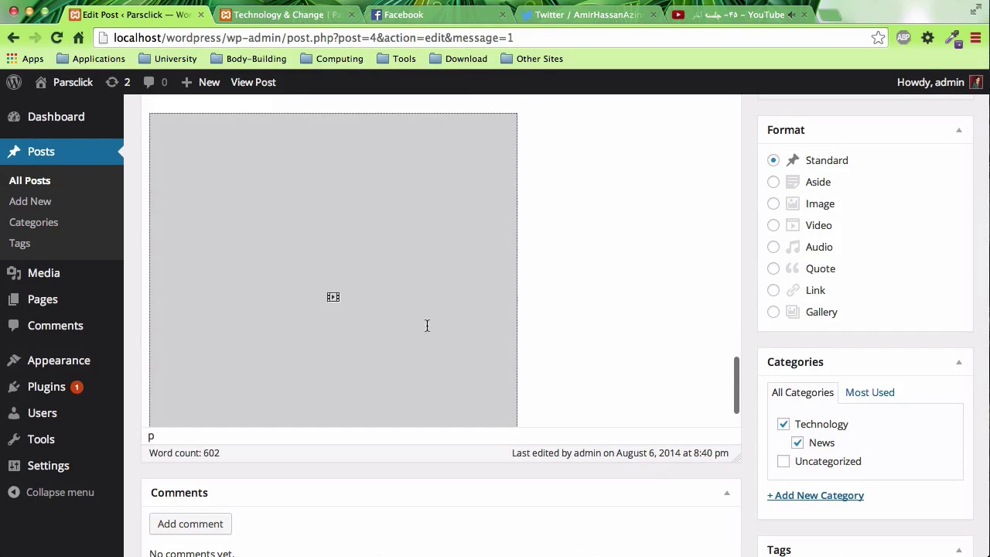
scroll(426, 325, "up", 3)
scroll(634, 316, "up", 5)
scroll(634, 316, "up", 5)
scroll(773, 248, "up", 5)
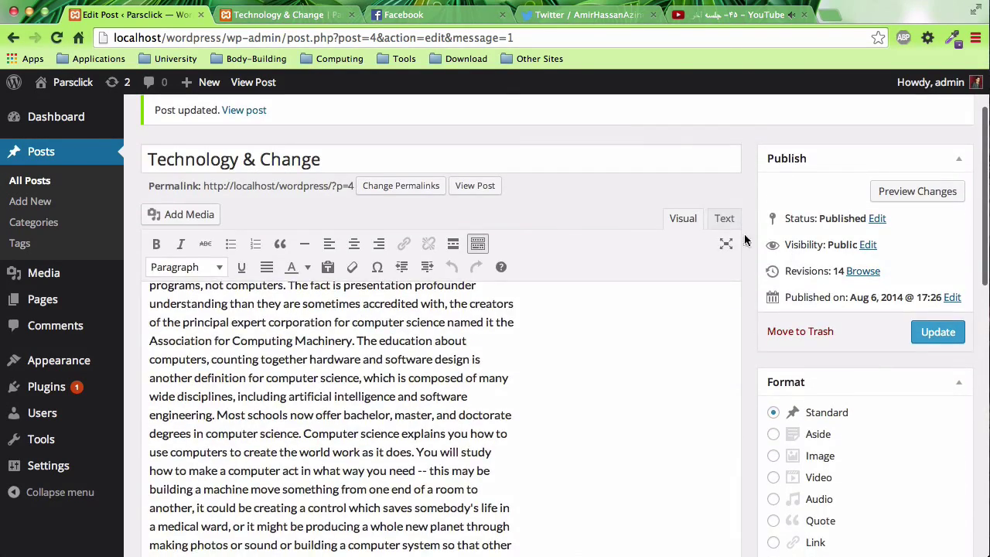
Back in Text view, delete both lines of the iframe embed code.
left_click(723, 223)
scroll(535, 378, "down", 5)
scroll(535, 377, "down", 5)
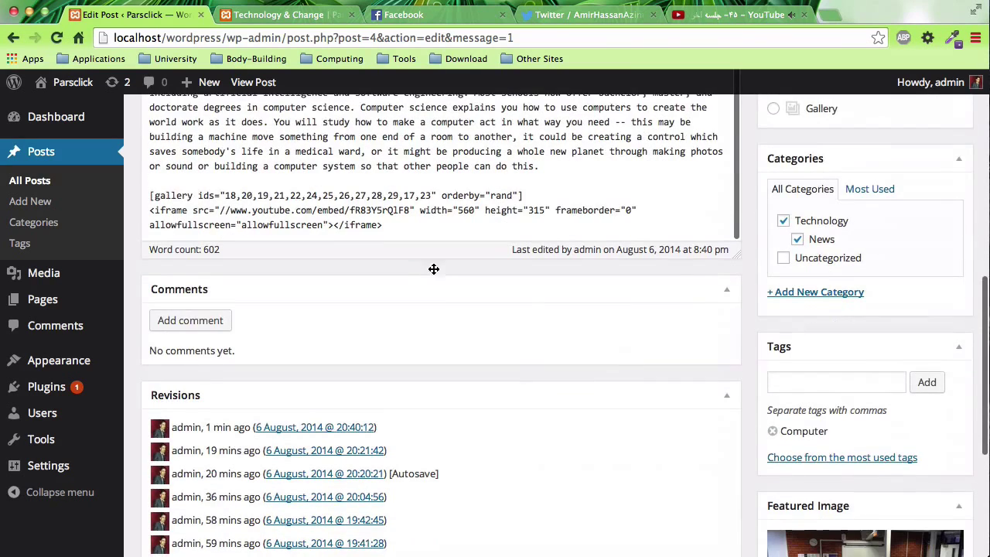
left_click_drag(395, 217, 139, 203)
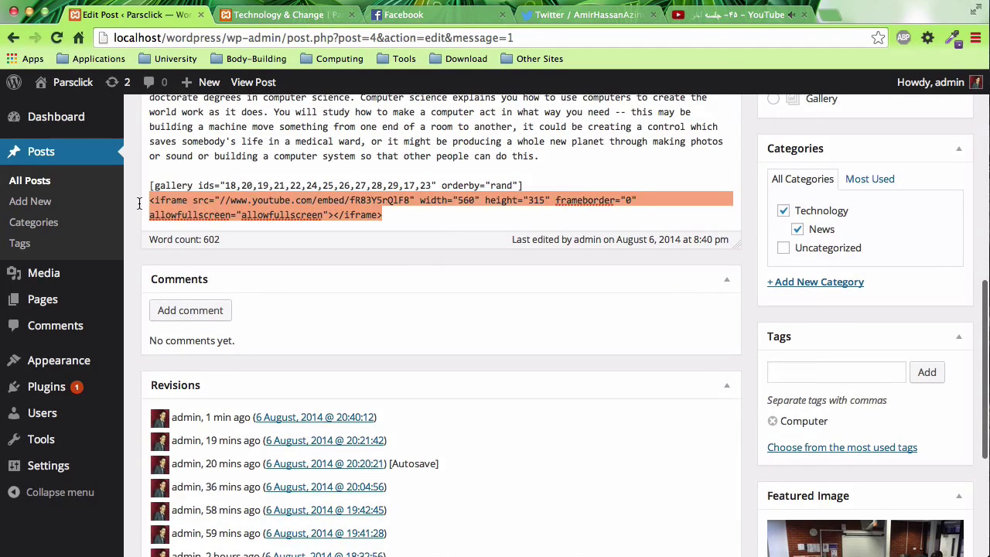
key("BackSpace")
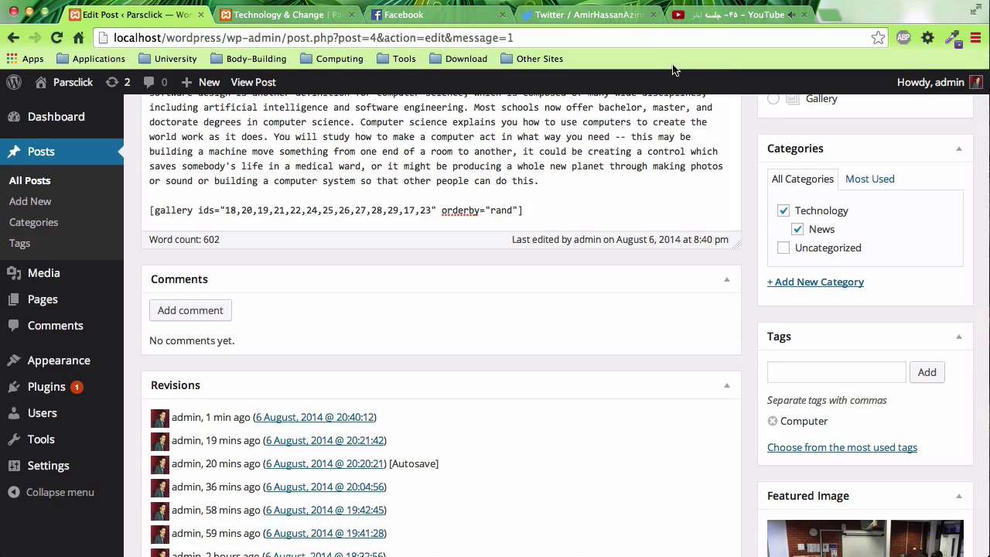
Look over the tweet's embedded YouTube player, then select the YouTube video page's URL.
left_click(589, 15)
scroll(178, 338, "down", 5)
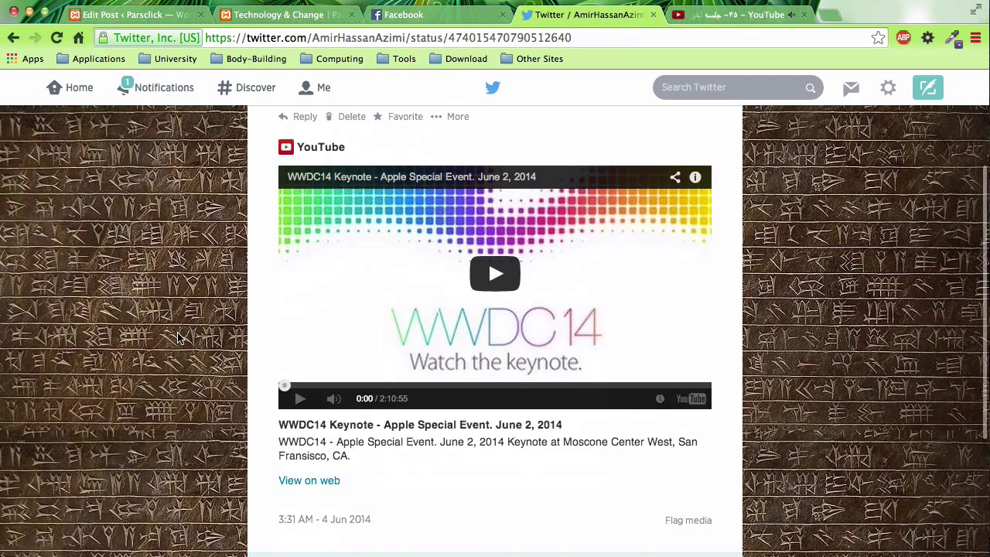
scroll(178, 338, "up", 4)
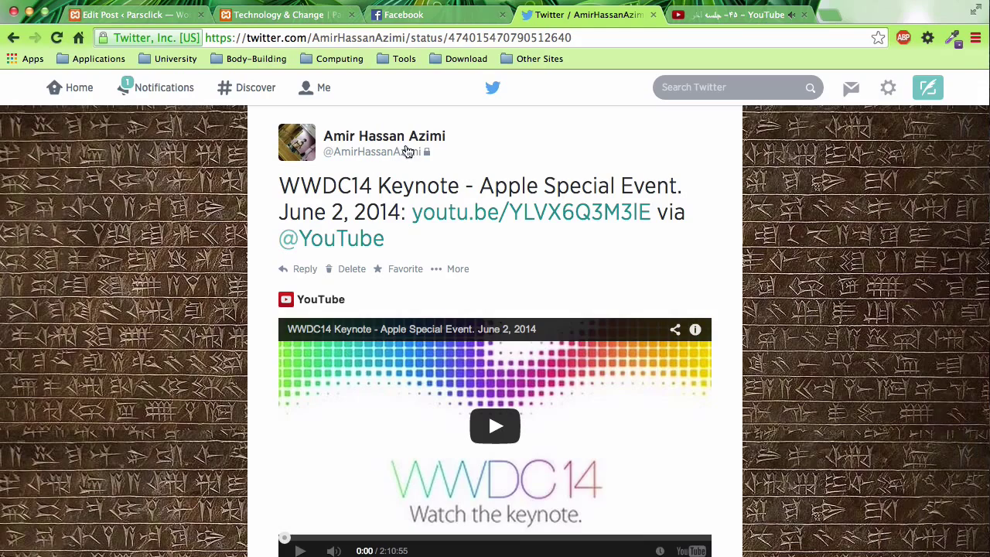
scroll(193, 326, "down", 3)
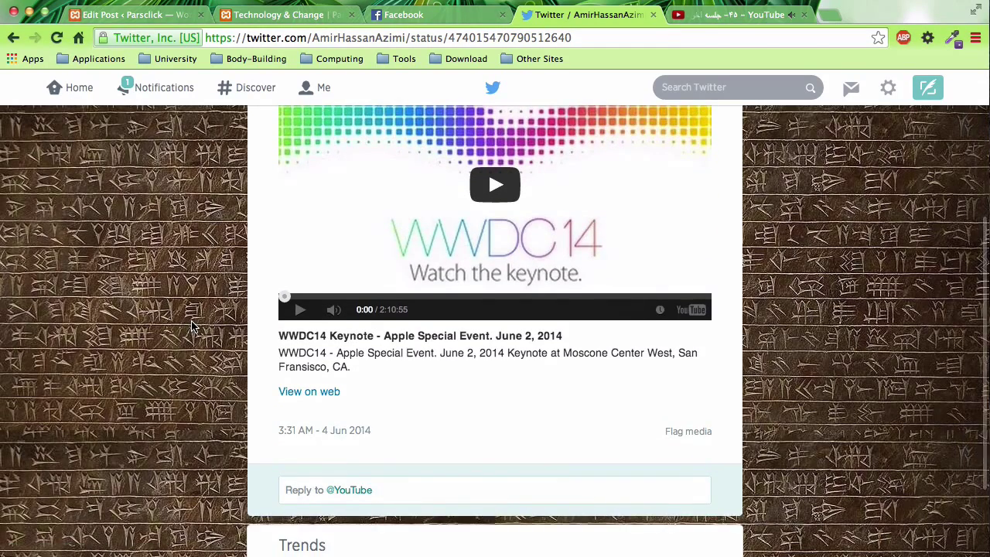
scroll(172, 379, "up", 3)
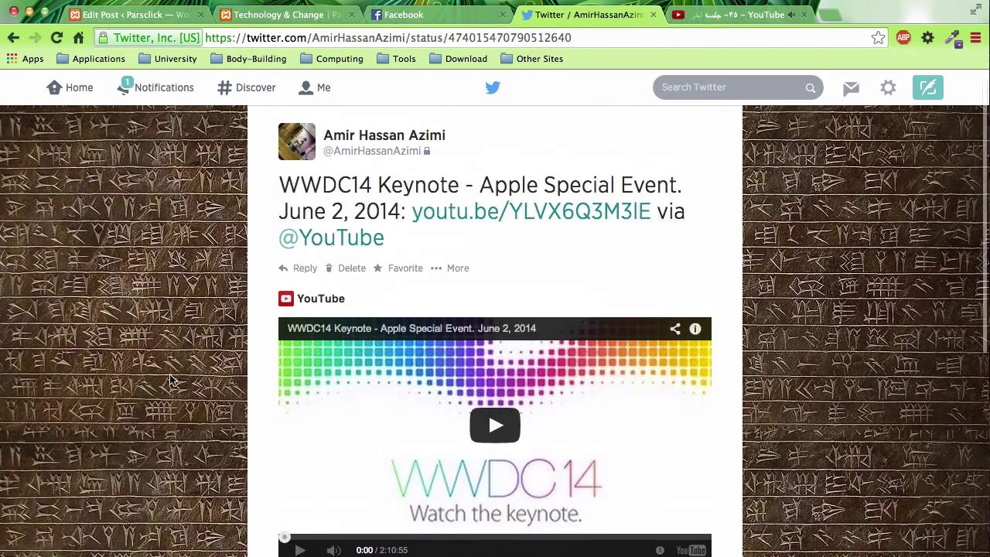
scroll(172, 379, "up", 1)
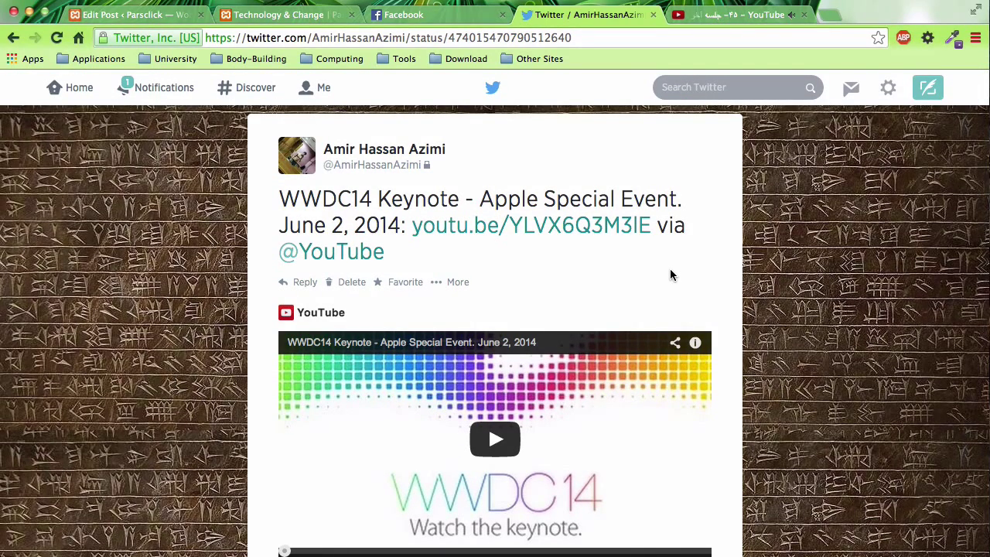
left_click(734, 17)
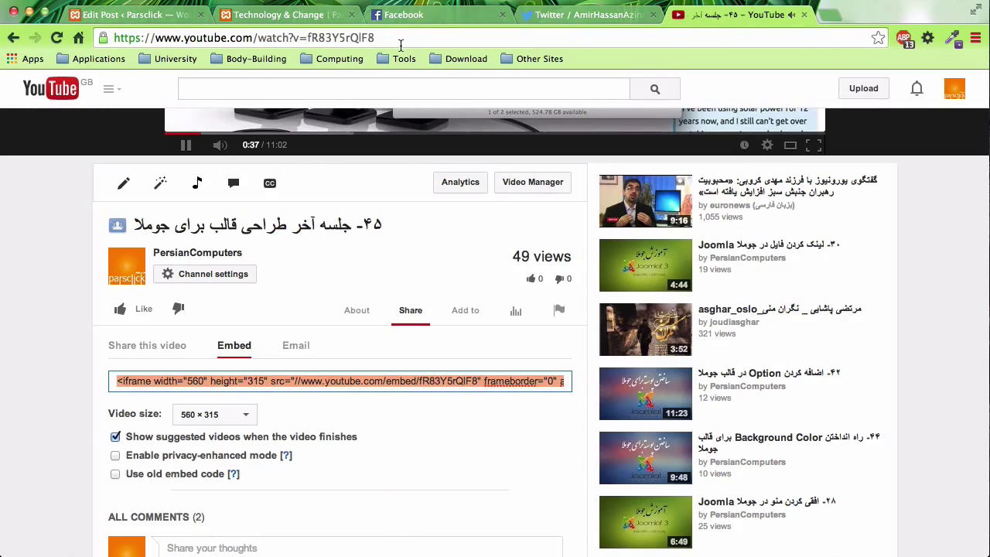
left_click(400, 45)
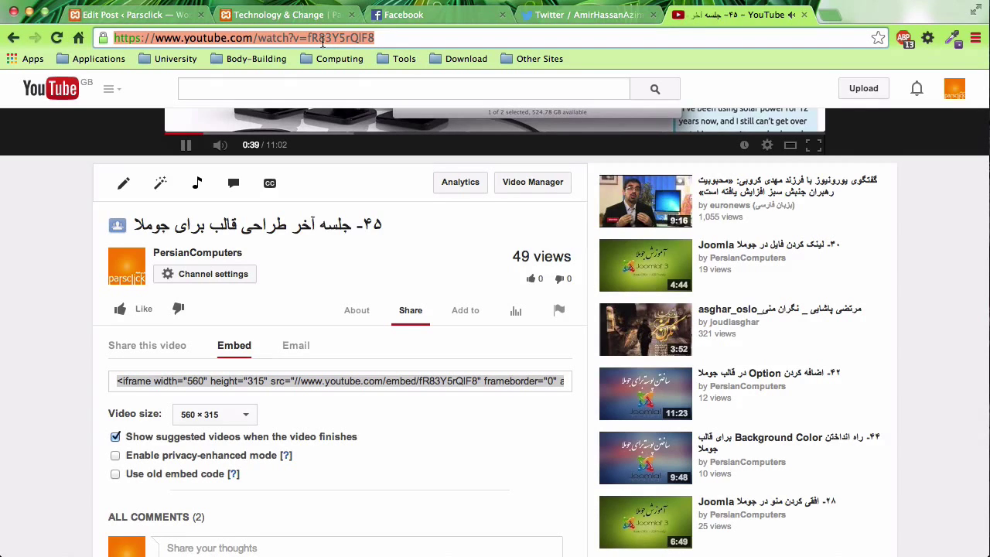
Paste the YouTube video address below the gallery shortcode in Text view.
left_click(283, 14)
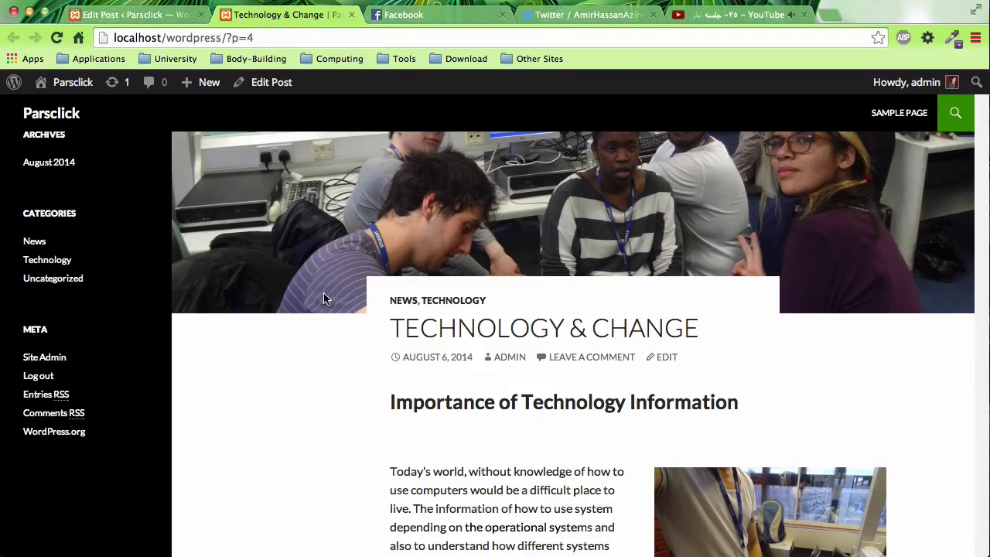
left_click(131, 14)
scroll(325, 373, "down", 1)
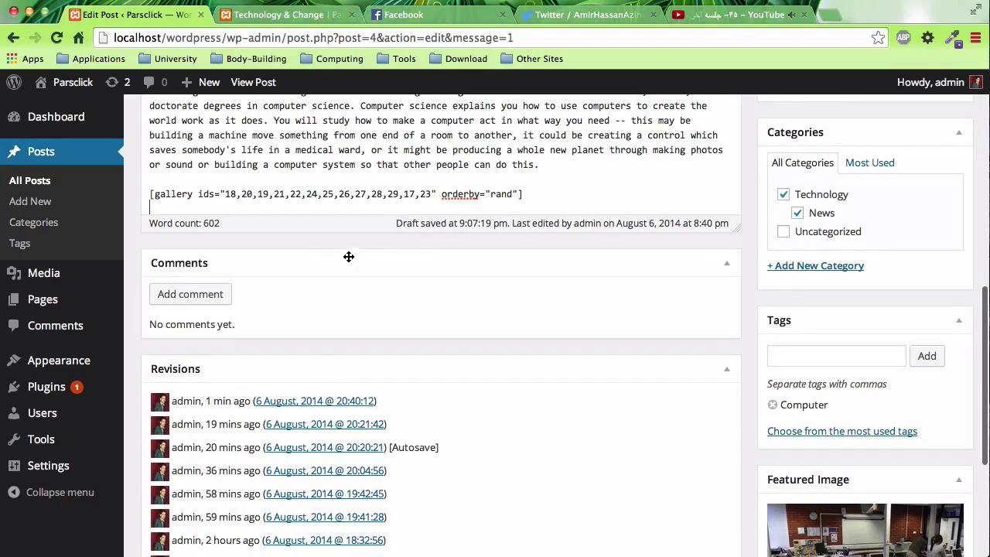
type("https://www.youtube.com/watch?v=fR83Y5rQlF8")
scroll(441, 222, "up", 3)
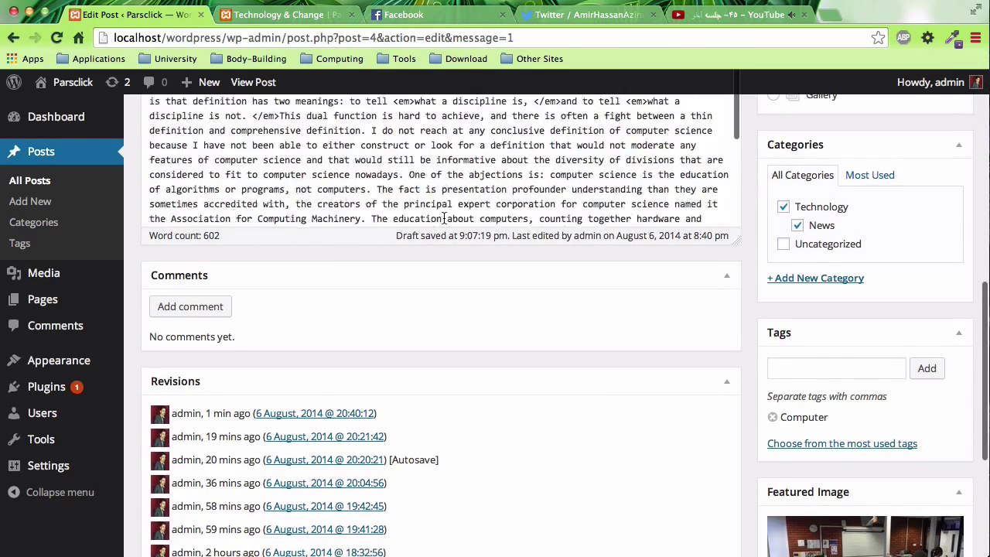
scroll(443, 218, "down", 3)
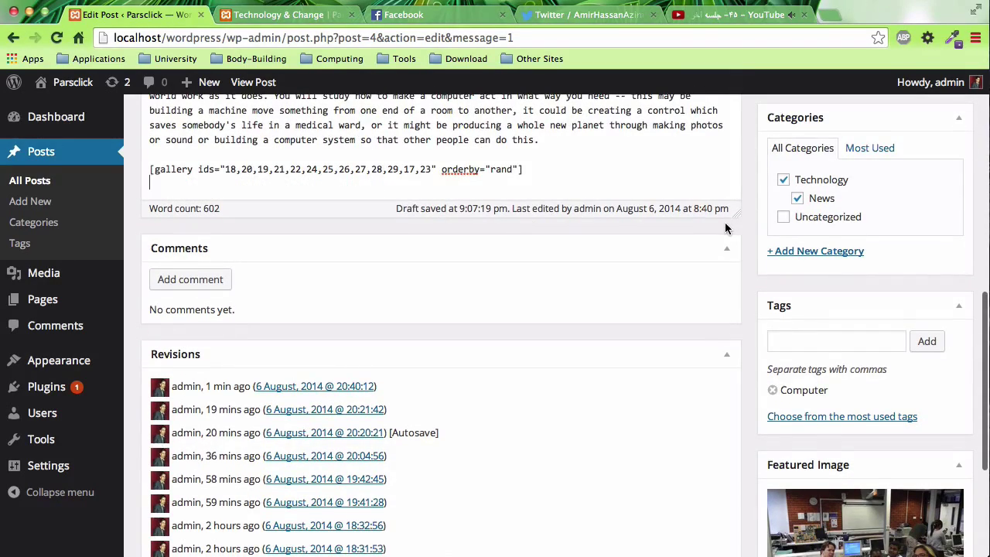
scroll(725, 223, "up", 3)
scroll(725, 223, "up", 5)
scroll(719, 221, "up", 5)
scroll(700, 218, "up", 5)
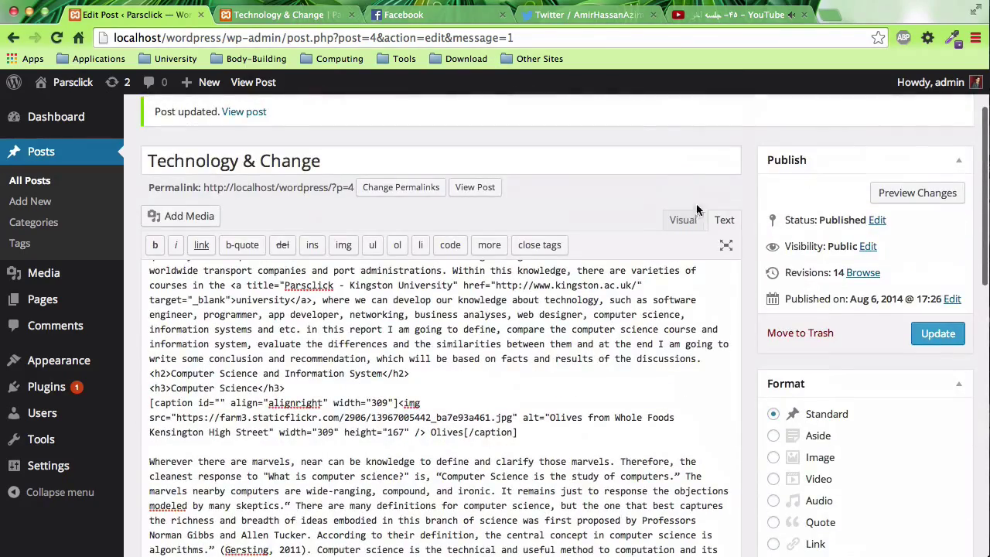
left_click(683, 220)
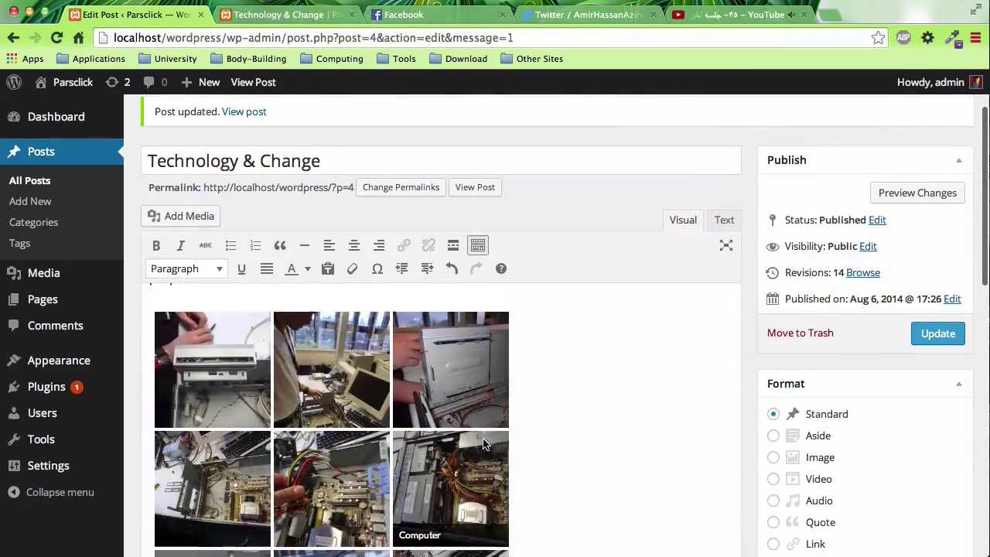
scroll(486, 445, "down", 2)
scroll(482, 440, "down", 5)
left_click(317, 487)
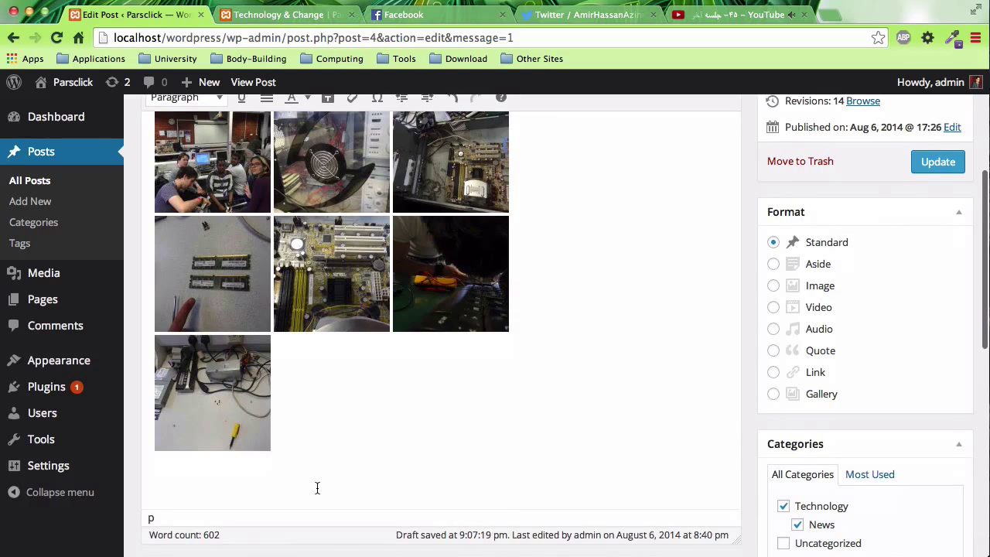
type("https://www.youtube.com/watch?v=fR83Y5rQIF8")
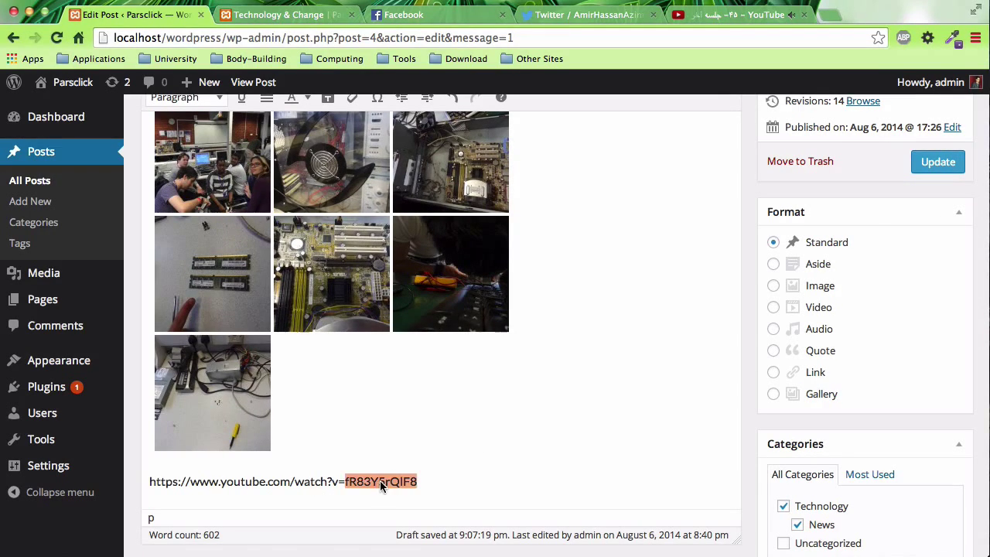
Remove the hyperlink from the YouTube address line and update the post.
triple_click(381, 480)
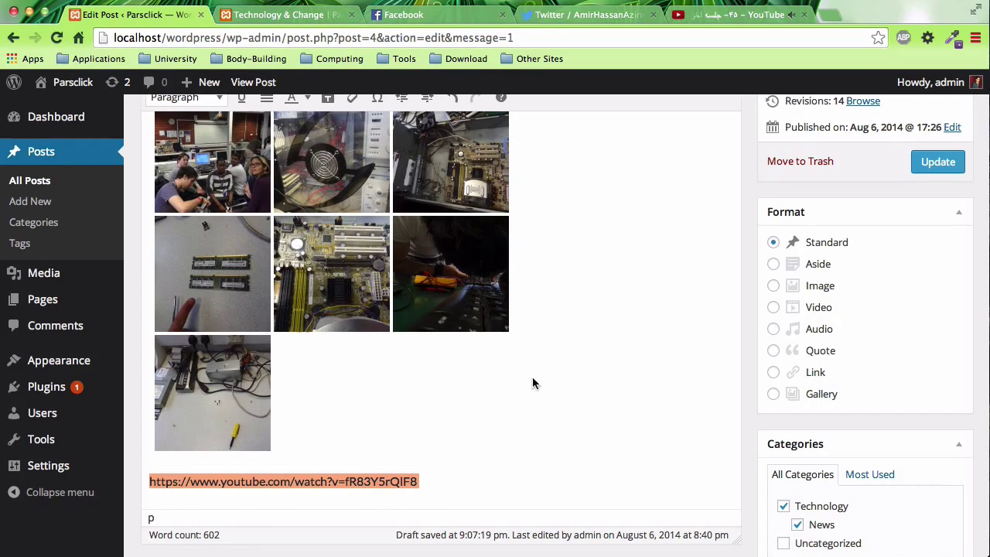
scroll(801, 325, "up", 5)
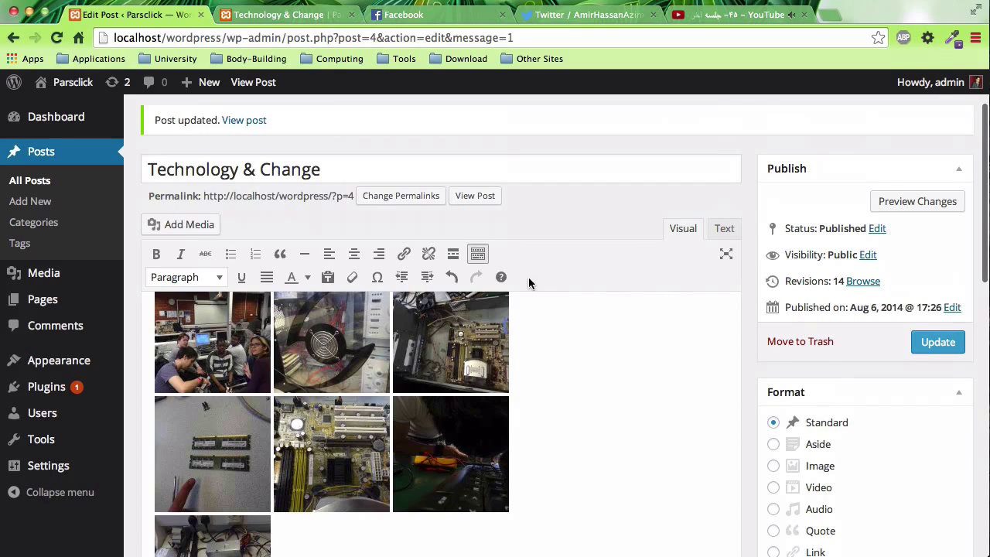
left_click(429, 259)
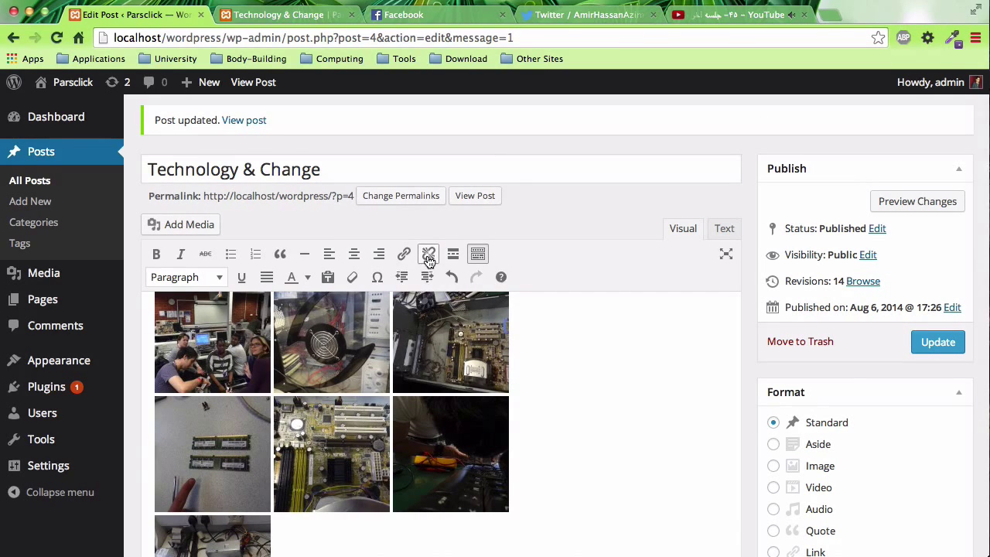
scroll(534, 417, "down", 5)
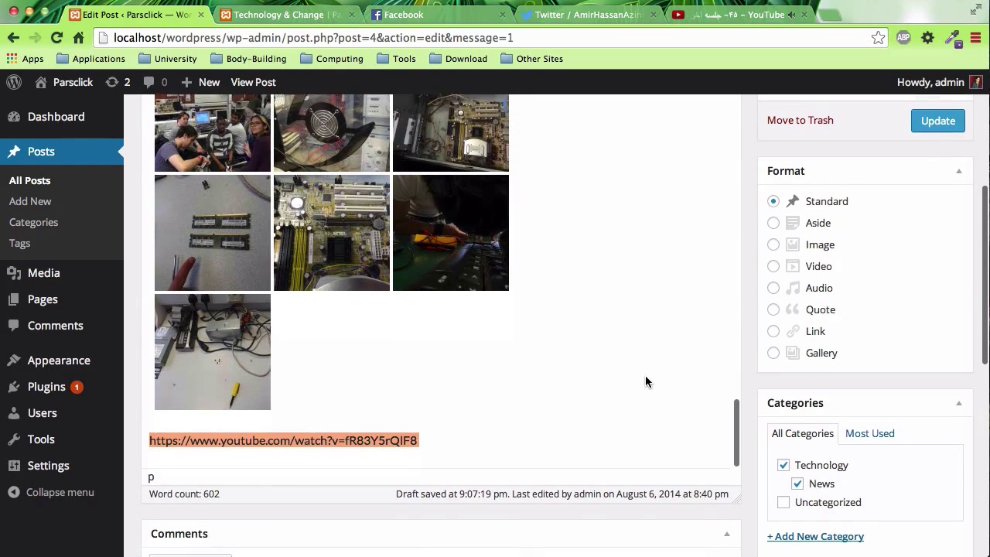
left_click(930, 113)
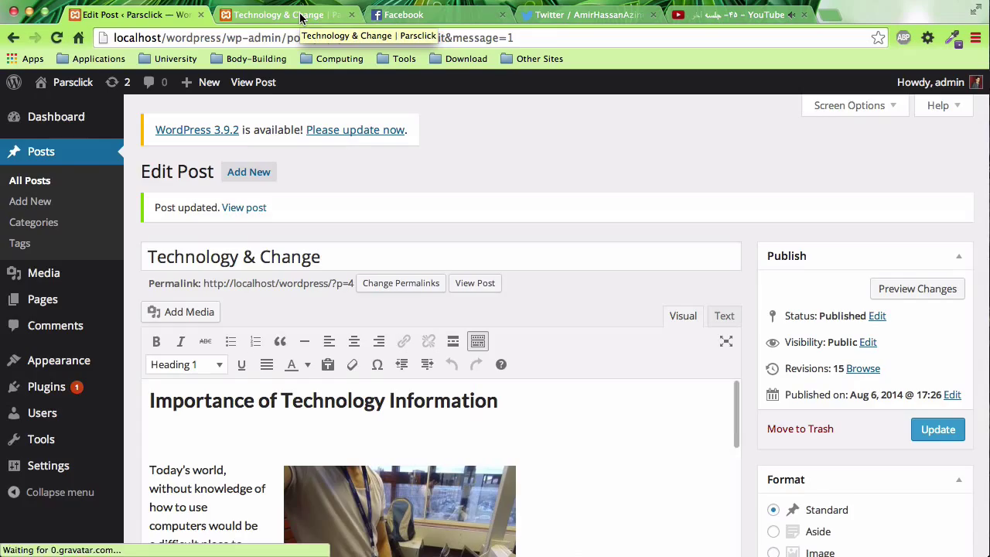
left_click(301, 15)
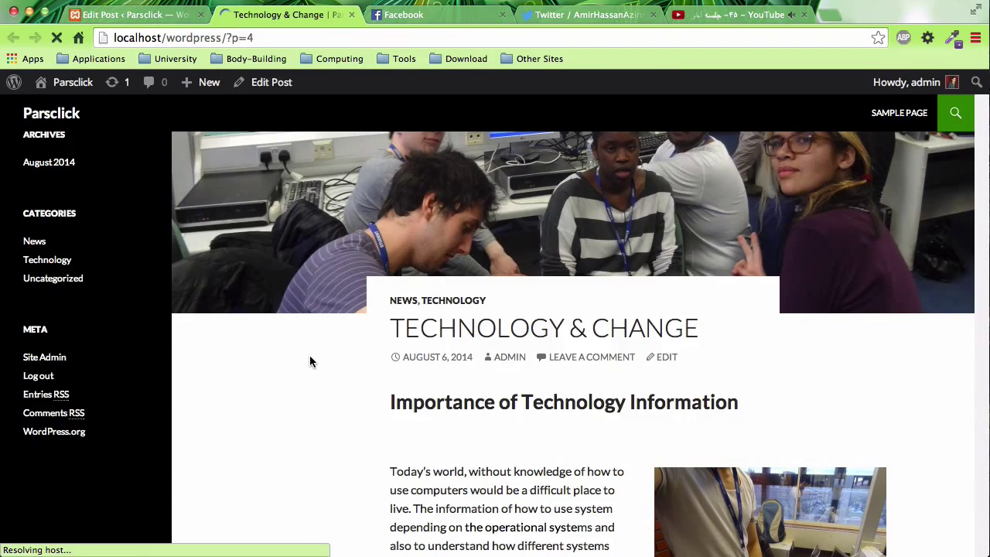
scroll(310, 355, "down", 20)
scroll(309, 361, "up", 10)
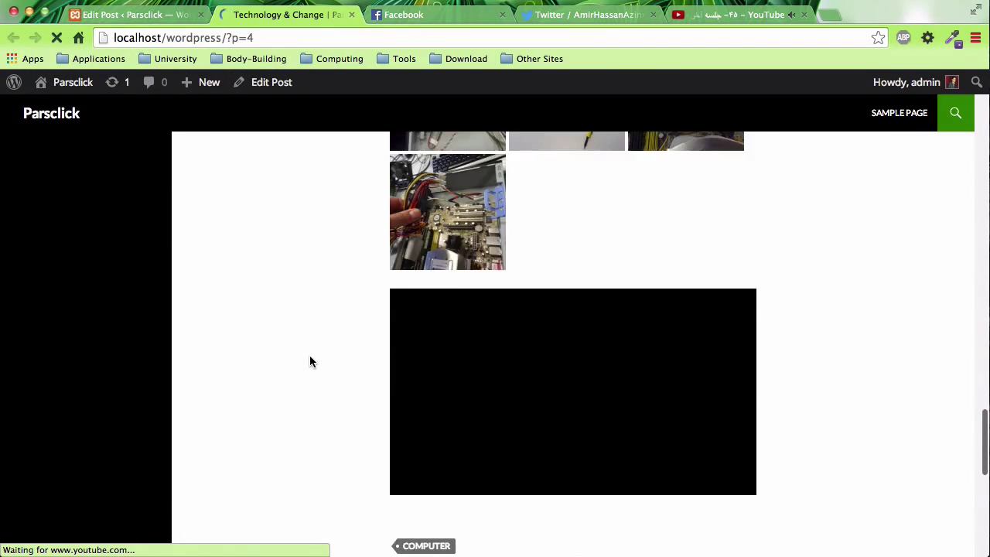
scroll(259, 358, "down", 2)
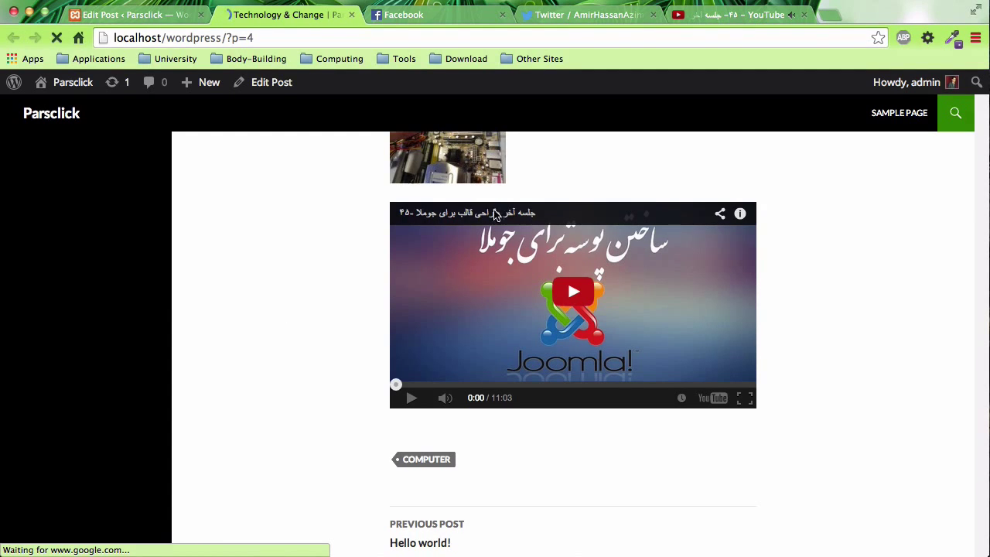
Scroll the post editor down to the YouTube link line, then bring up the WWDC14 tweet.
left_click(146, 14)
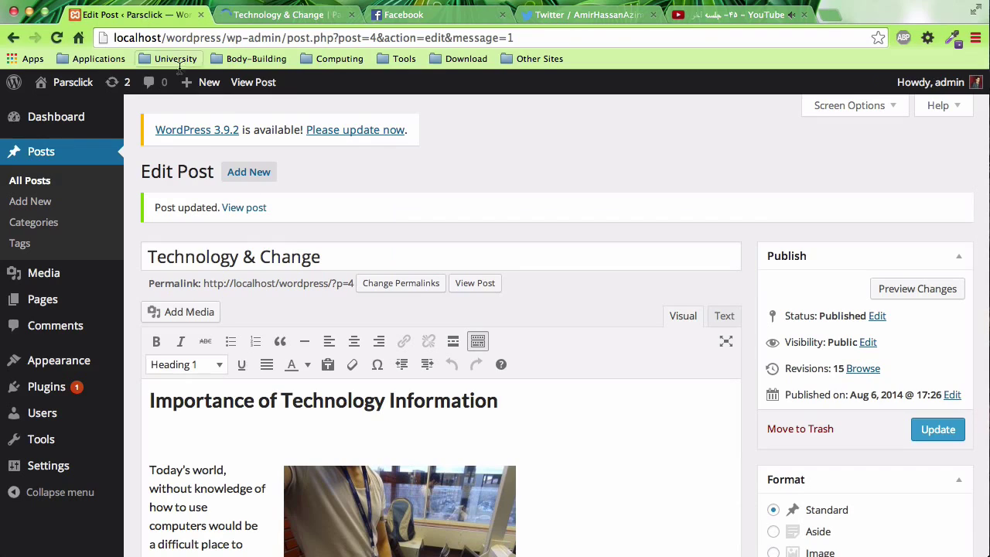
scroll(532, 410, "down", 3)
scroll(532, 410, "down", 10)
scroll(532, 412, "down", 10)
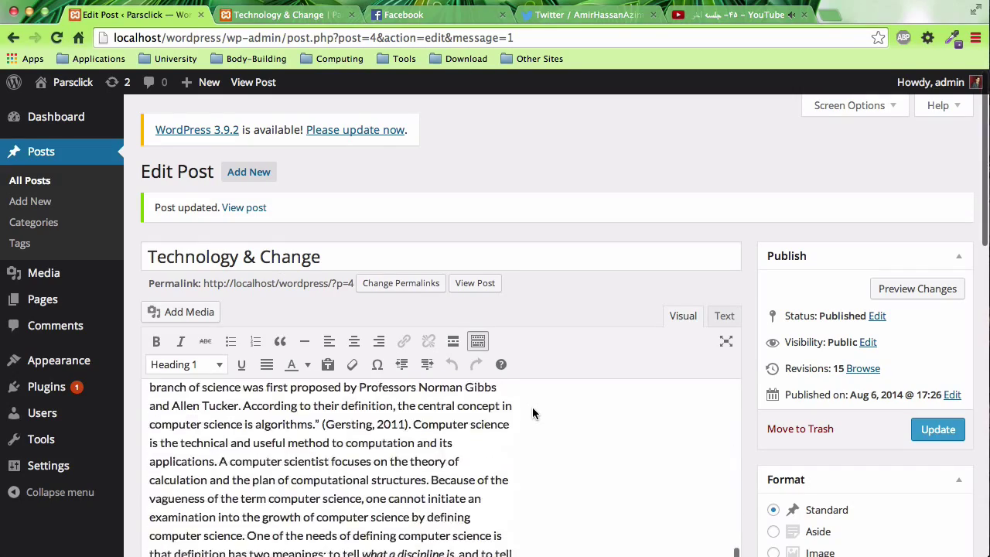
scroll(532, 410, "down", 5)
scroll(532, 407, "down", 10)
scroll(531, 406, "down", 10)
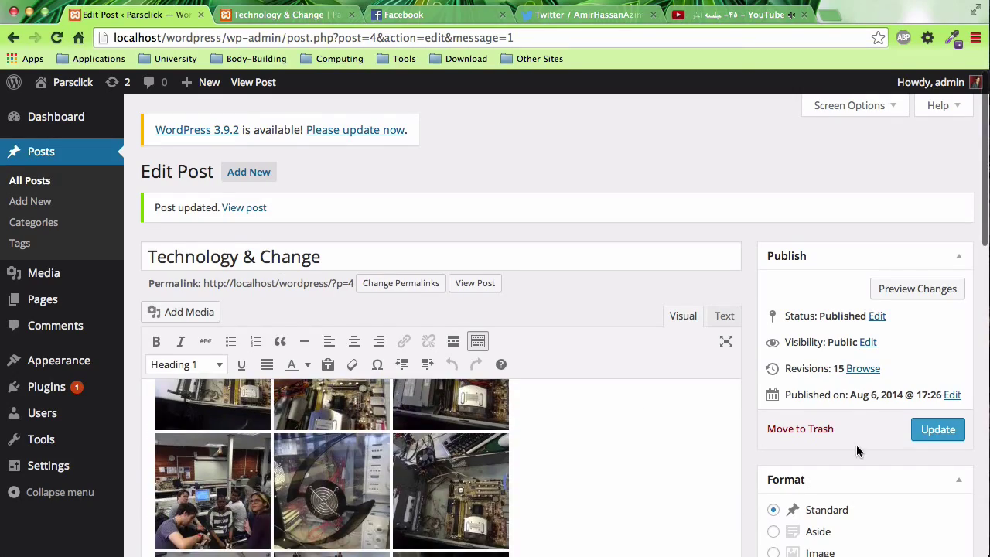
scroll(855, 448, "down", 5)
scroll(609, 429, "down", 1)
scroll(557, 427, "down", 4)
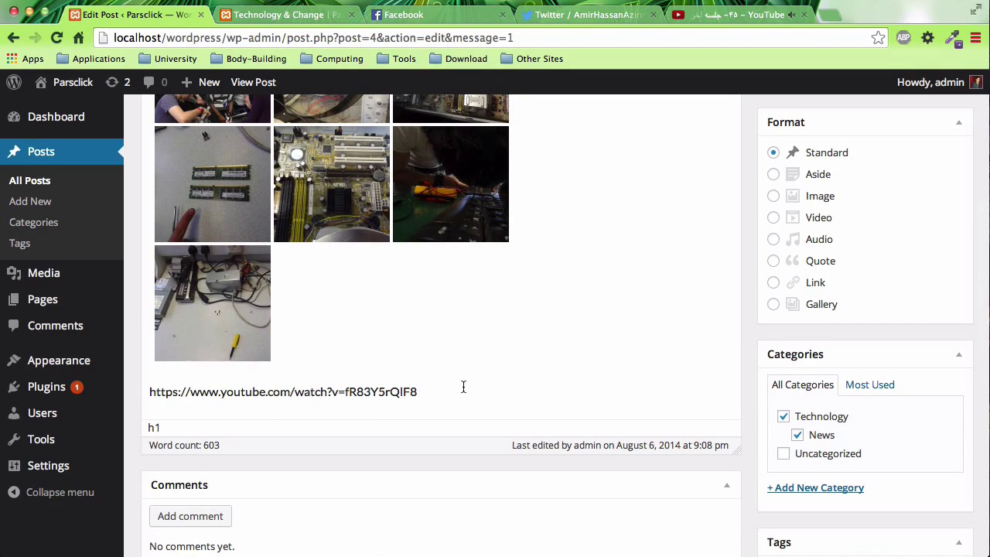
scroll(657, 345, "up", 2)
scroll(771, 345, "up", 5)
scroll(771, 345, "up", 2)
scroll(771, 340, "down", 2)
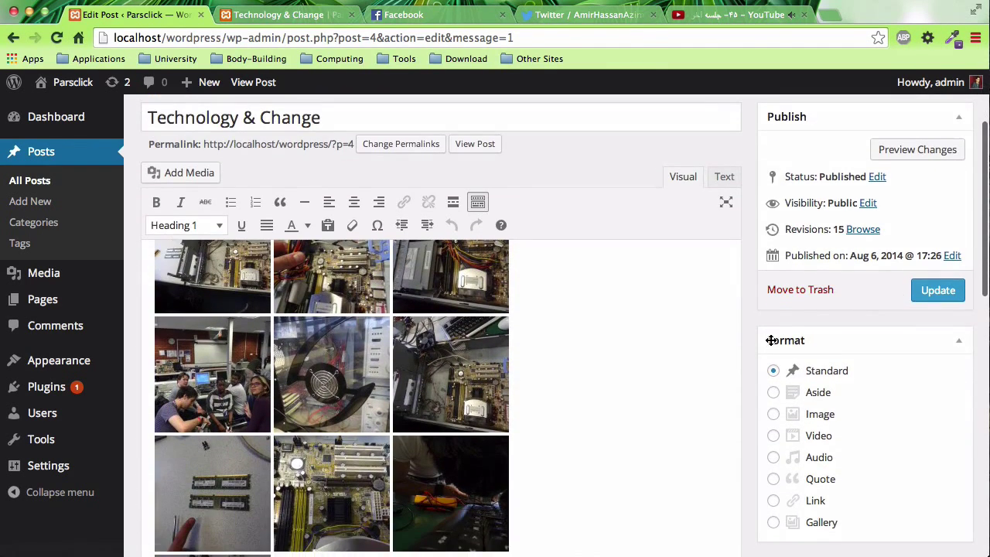
left_click(611, 15)
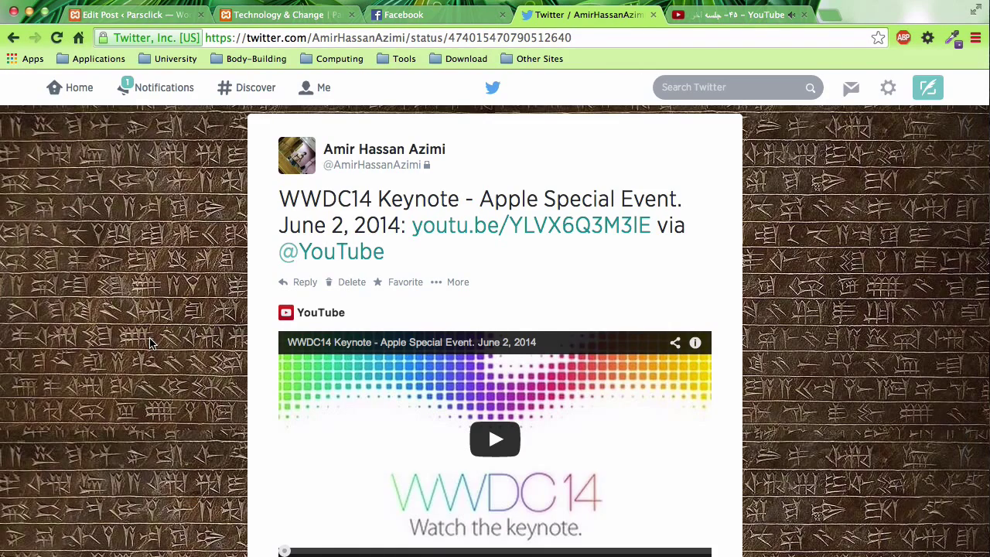
Pause the YouTube video, select its embed code, and close the YouTube page.
scroll(151, 343, "down", 3)
left_click(692, 16)
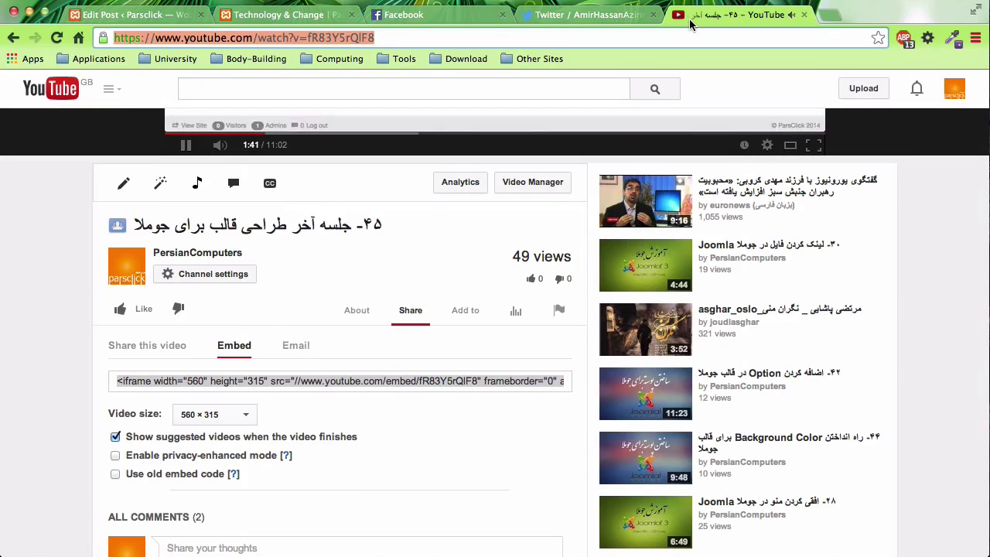
scroll(232, 309, "up", 3)
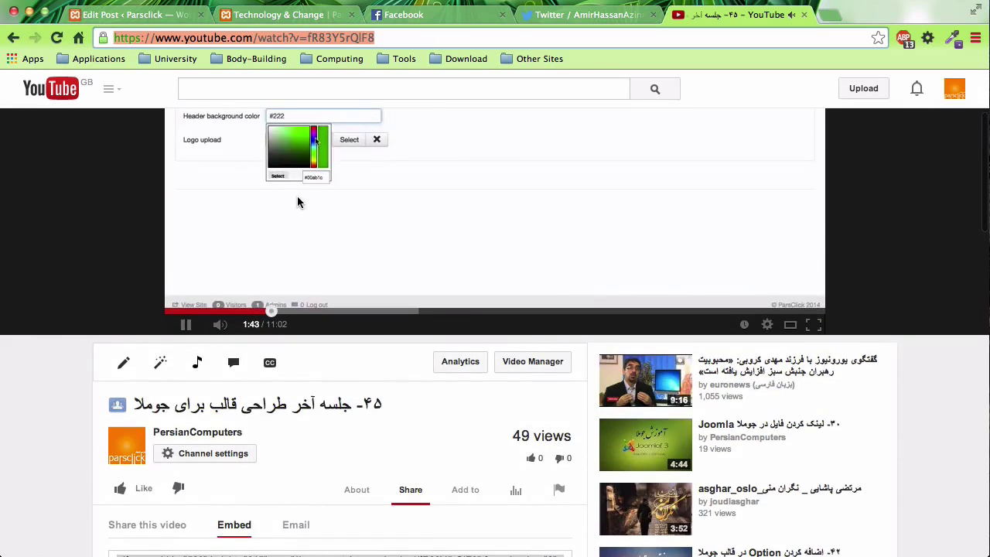
left_click(297, 195)
scroll(258, 371, "down", 5)
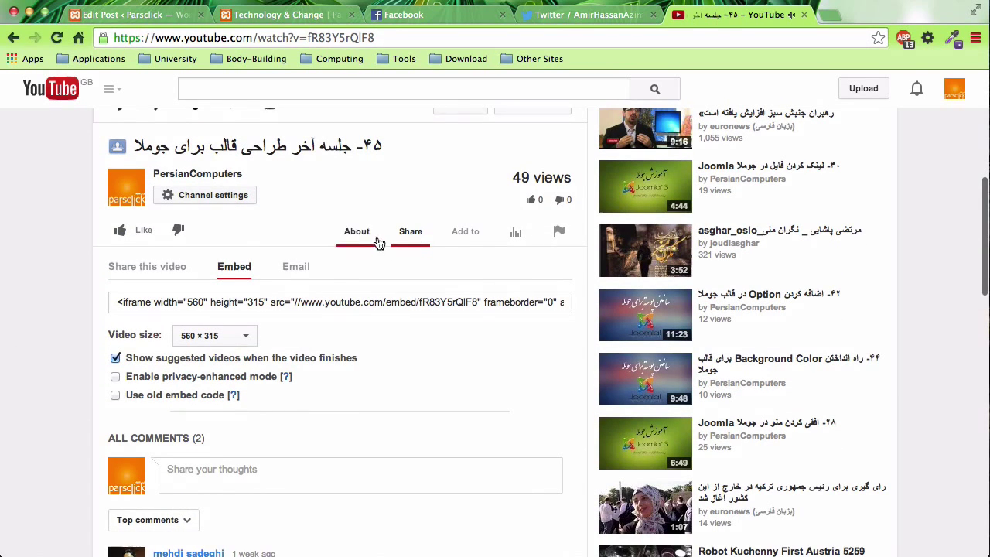
left_click(265, 302)
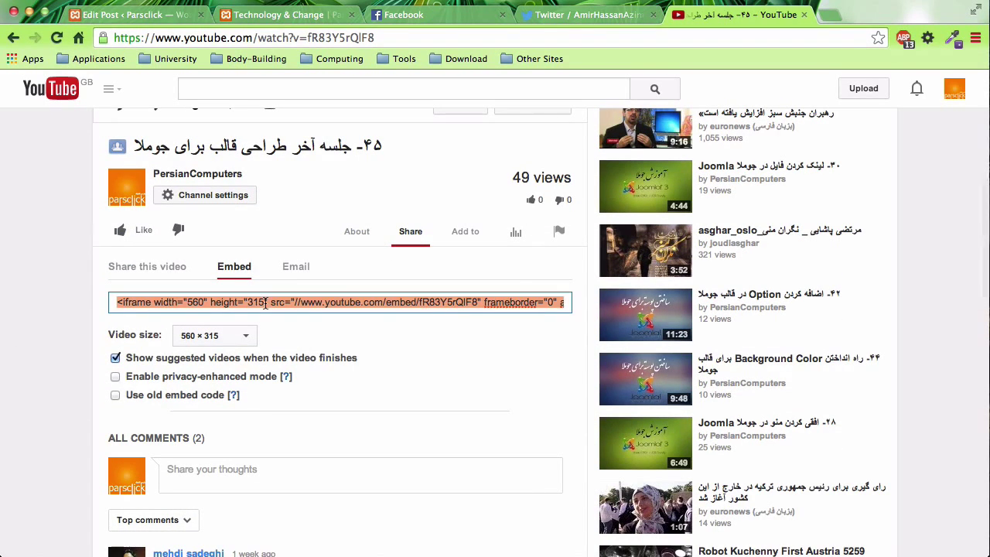
left_click(804, 14)
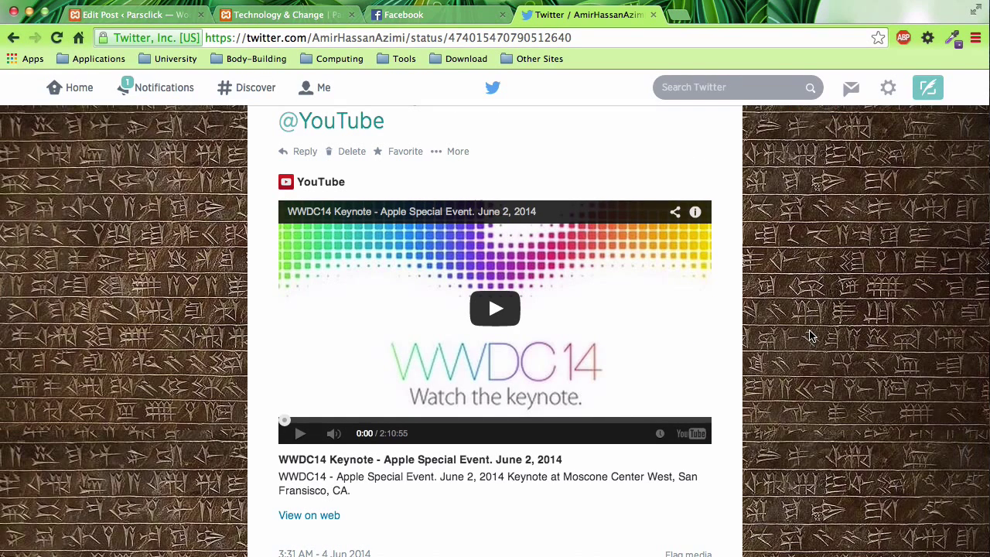
Select the full URL of the WWDC14 Keynote tweet in the address bar.
left_click(465, 157)
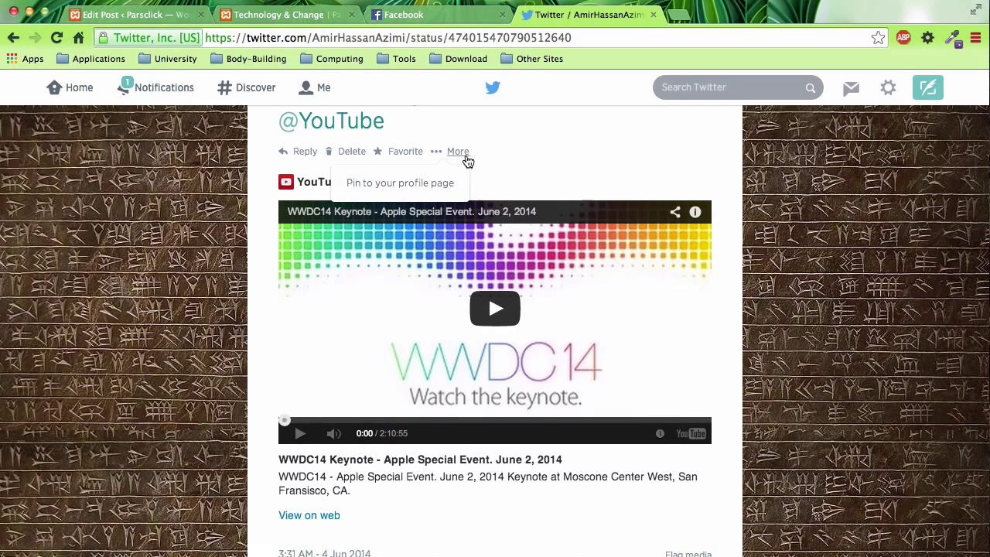
left_click(788, 287)
scroll(788, 287, "down", 5)
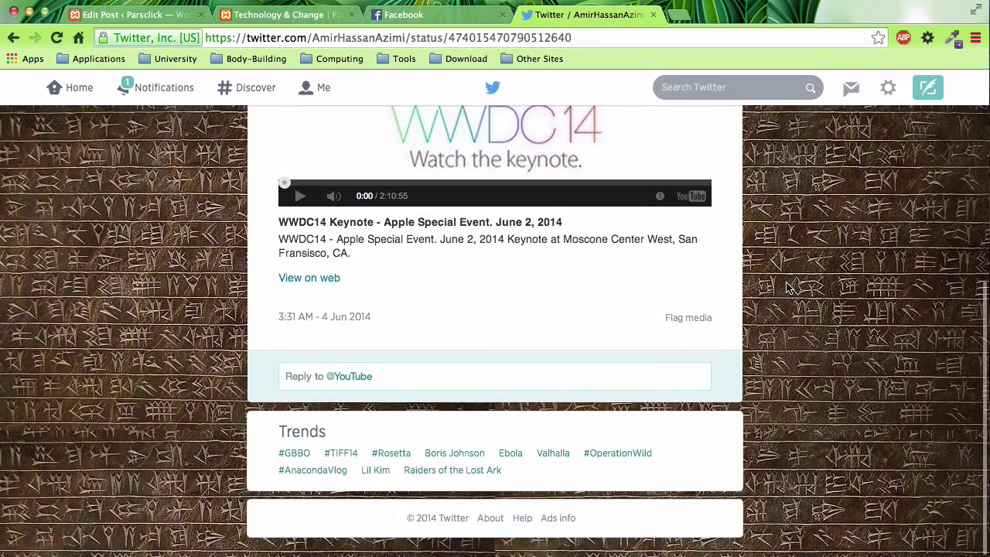
scroll(788, 288, "up", 2)
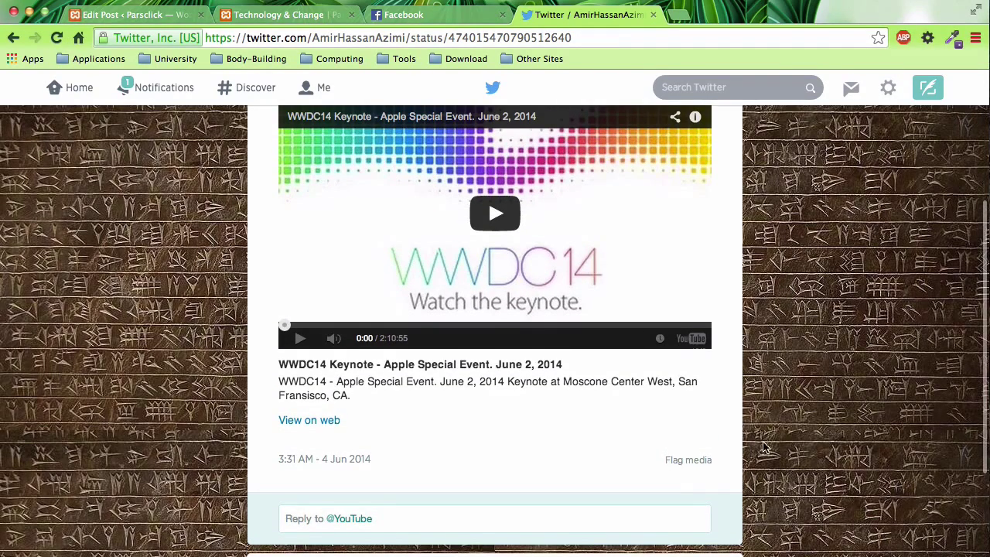
scroll(762, 445, "up", 1)
scroll(762, 446, "up", 2)
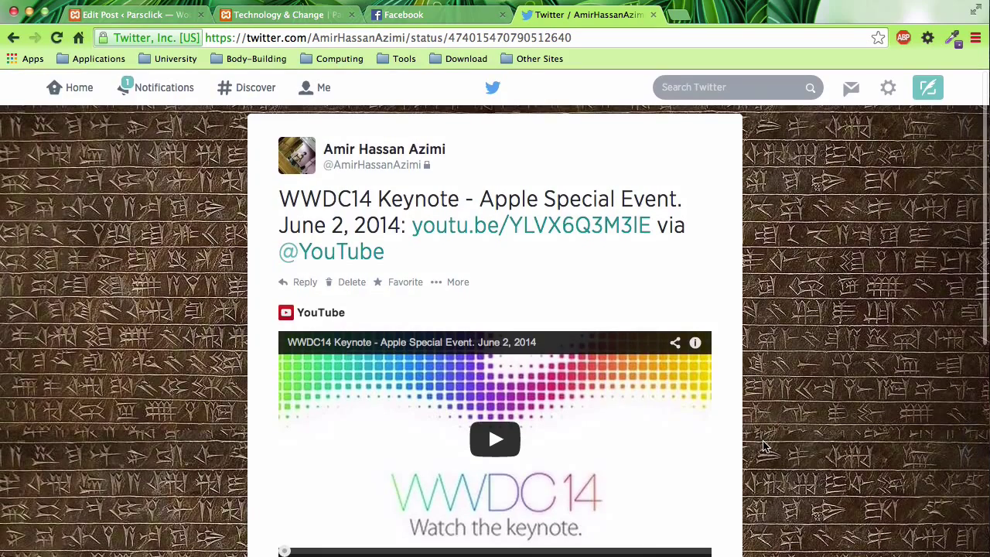
left_click(887, 87)
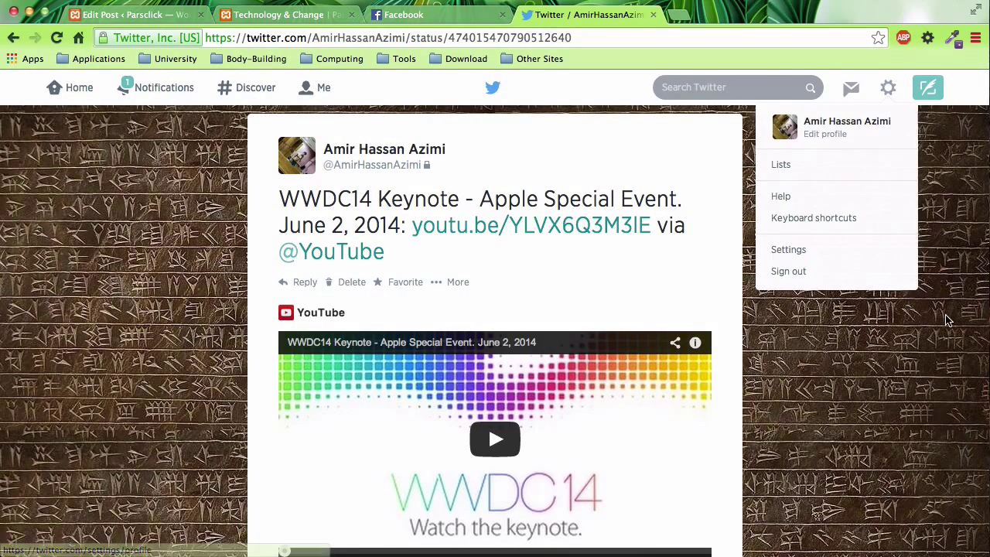
left_click(926, 320)
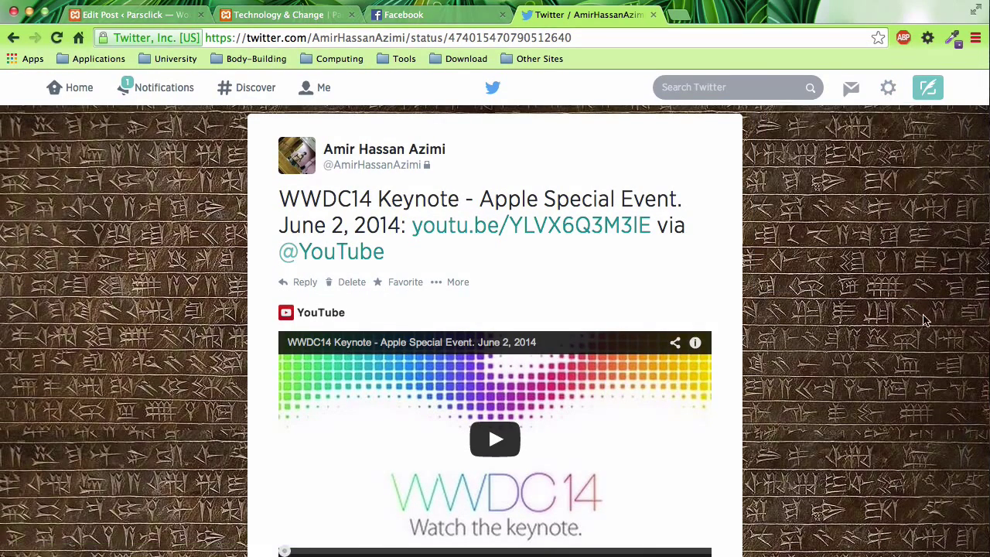
left_click(464, 40)
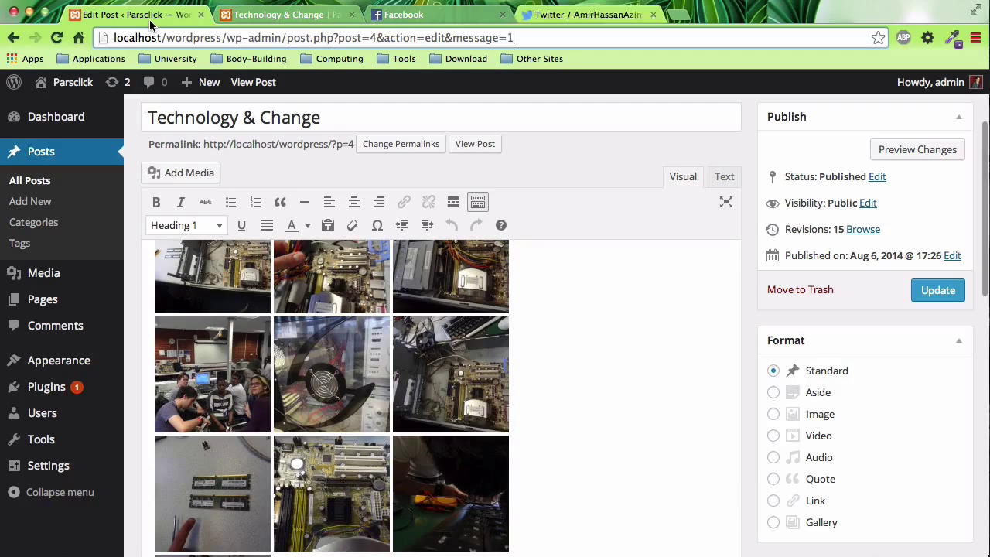
Open an empty line right after the '(Gersting, 2011).' paragraph.
left_click(155, 16)
scroll(582, 341, "up", 5)
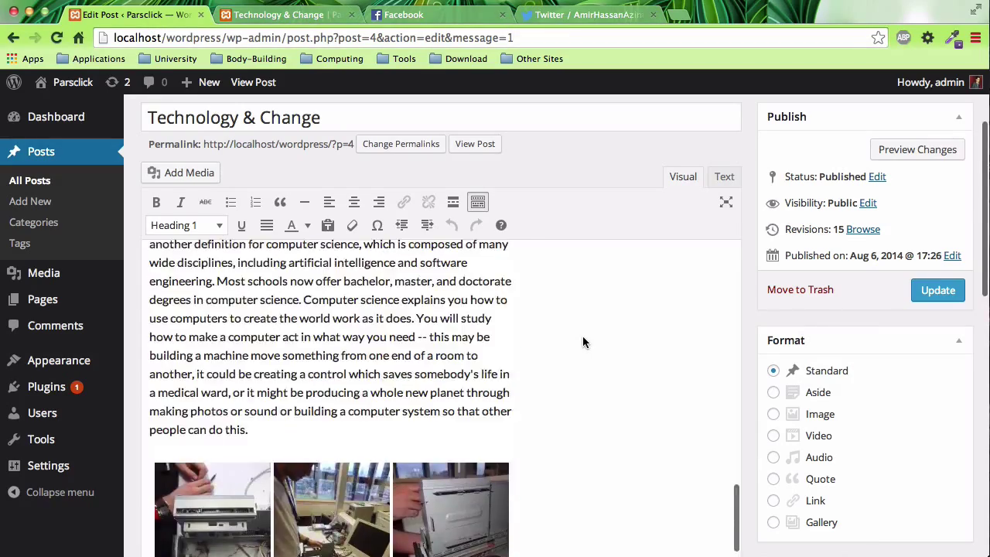
scroll(583, 341, "up", 3)
scroll(583, 342, "up", 2)
scroll(583, 342, "up", 2)
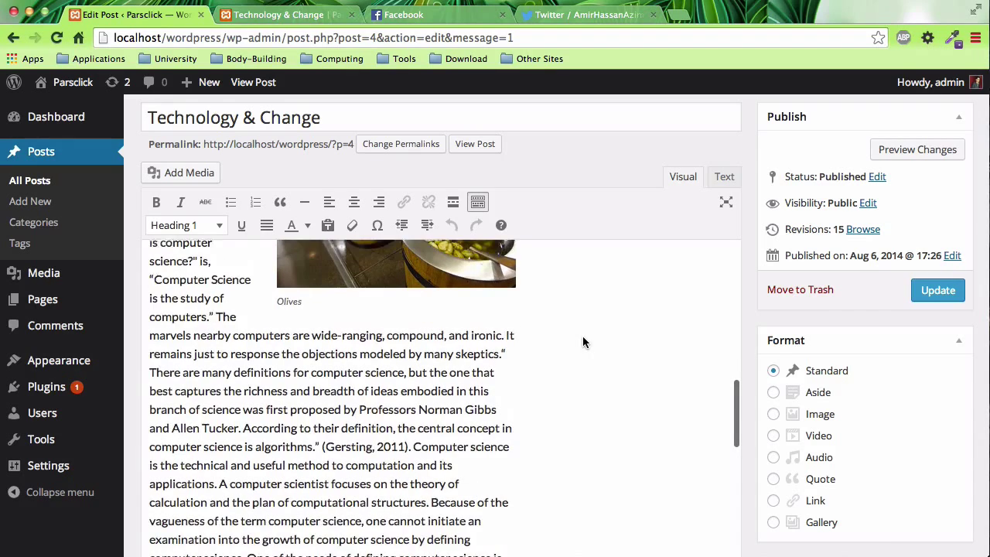
scroll(583, 342, "up", 1)
scroll(448, 418, "down", 2)
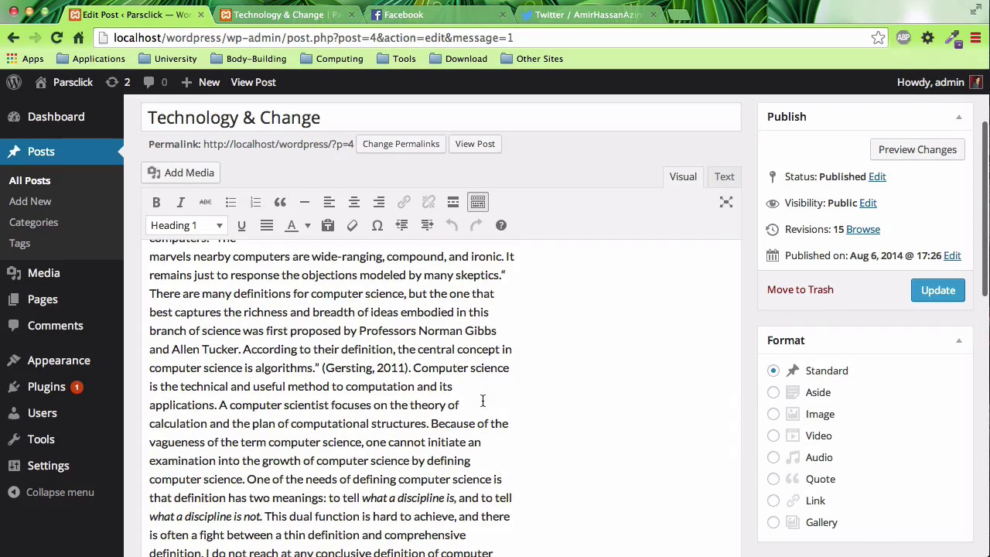
left_click(413, 368)
key("Return")
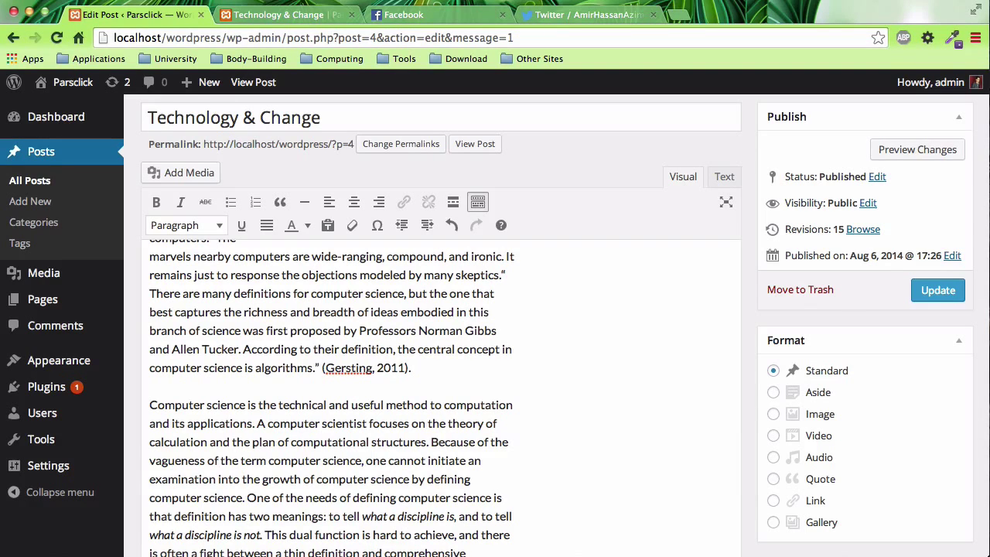
scroll(333, 387, "down", 5)
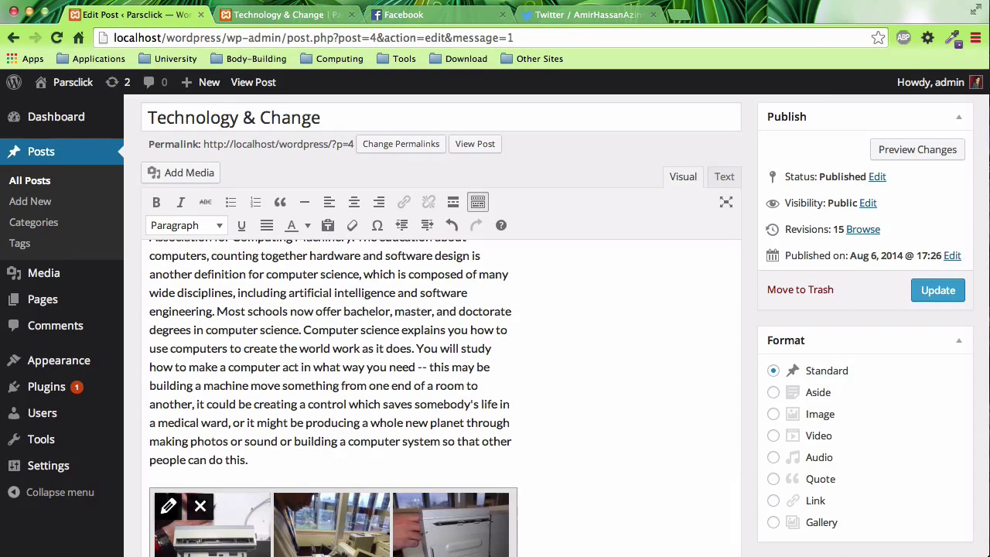
left_click(248, 459)
scroll(338, 320, "down", 5)
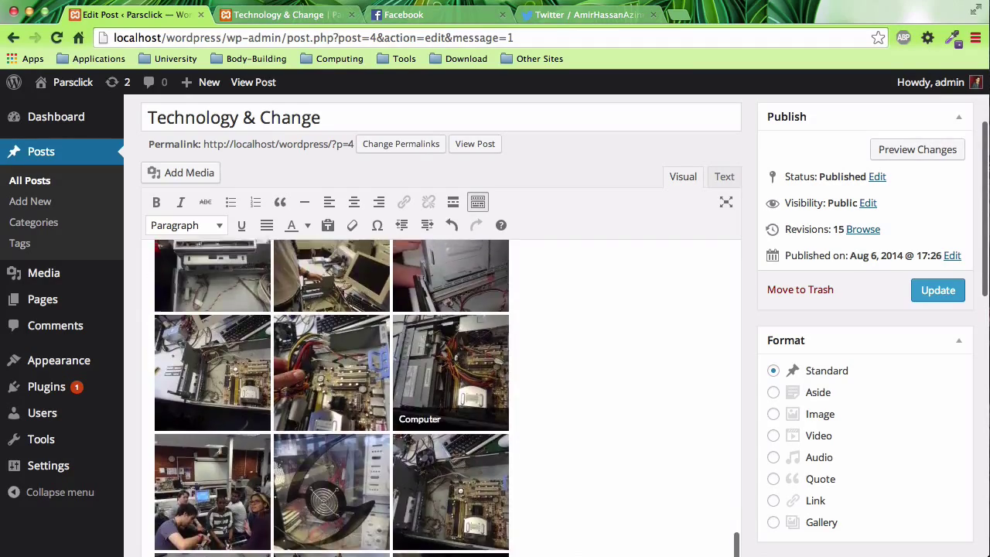
scroll(338, 319, "up", 10)
scroll(338, 319, "up", 7)
scroll(337, 319, "up", 3)
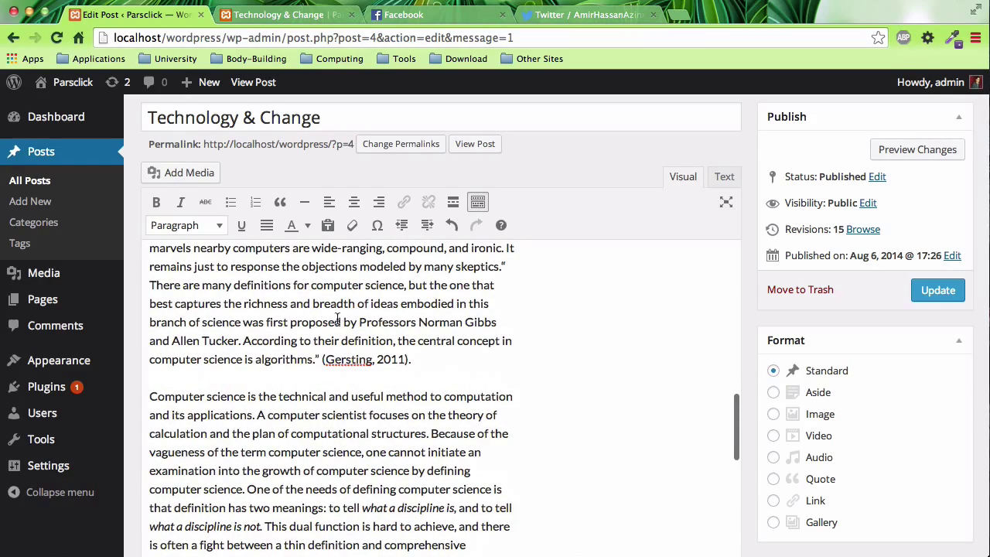
left_click(423, 356)
key("Return")
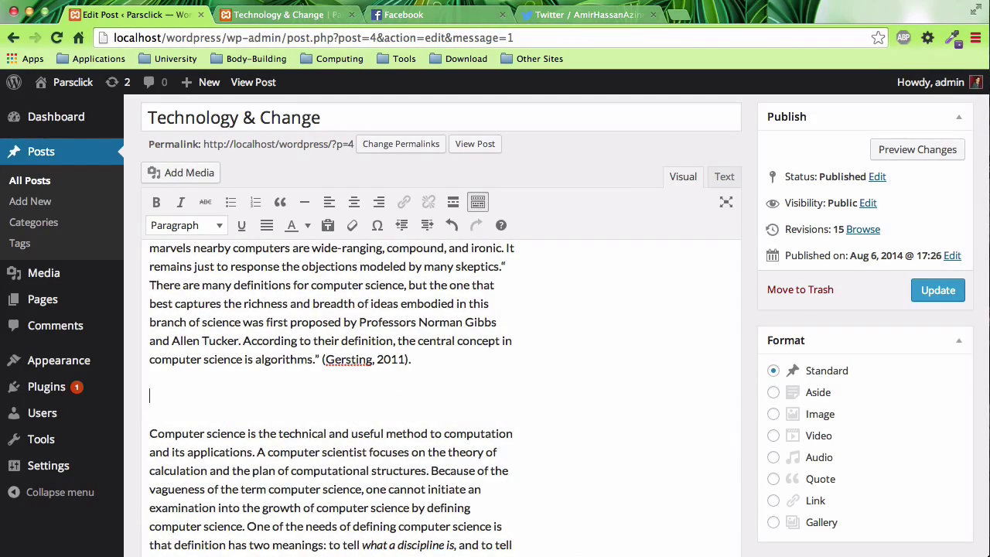
Paste the tweet's Twitter URL on that line and remove its hyperlink.
key("super+v")
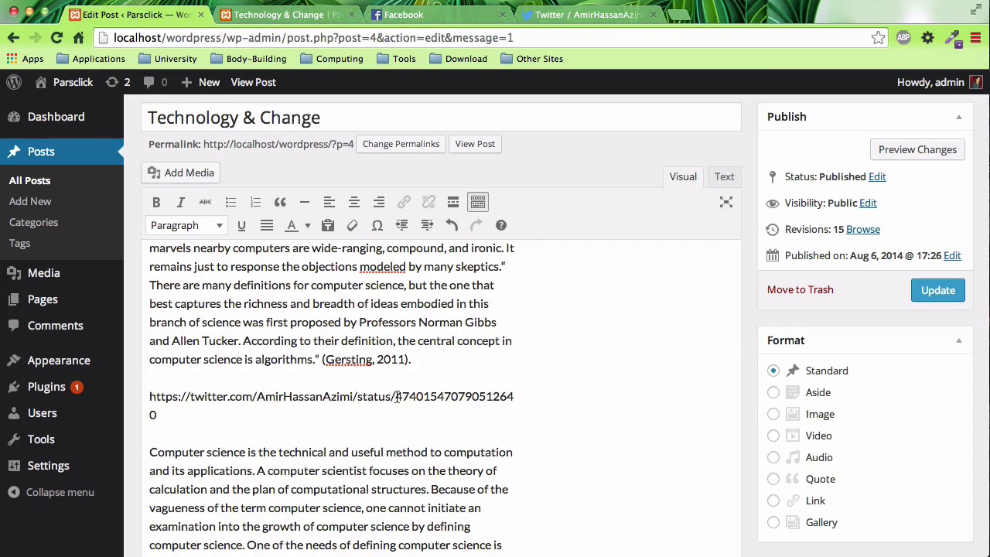
triple_click(396, 395)
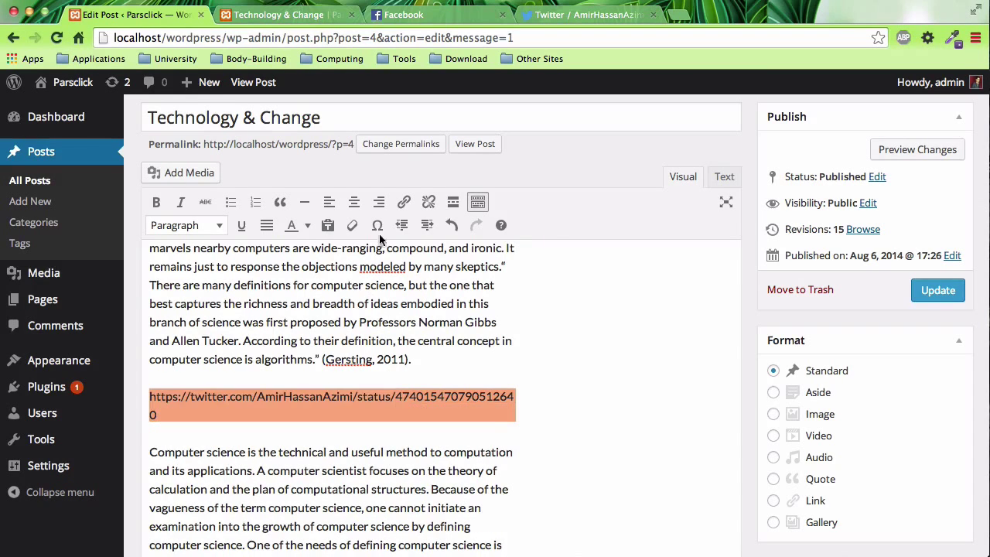
left_click(404, 203)
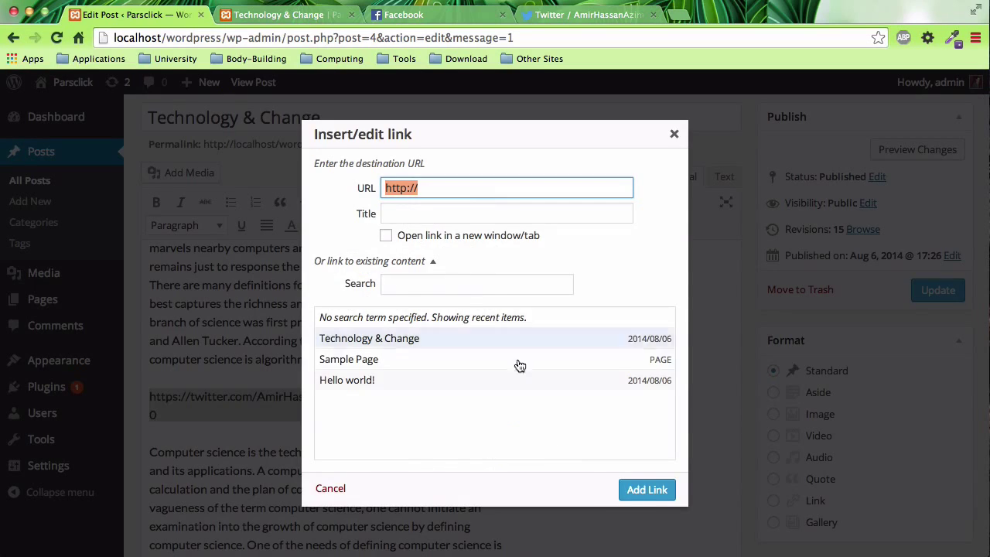
left_click(645, 488)
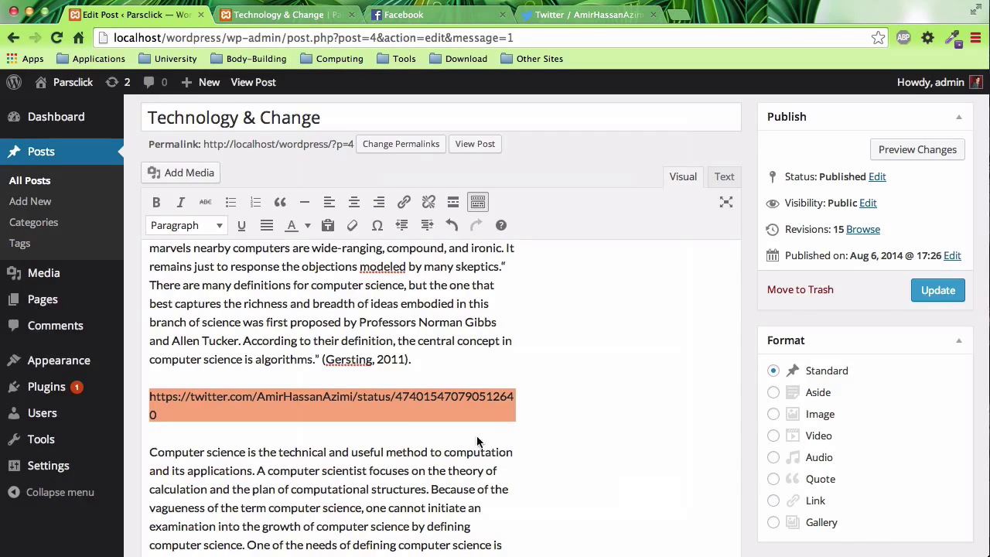
left_click(429, 203)
Update the post, then reload the published Technology & Change page up to the tweet URL line.
left_click(932, 290)
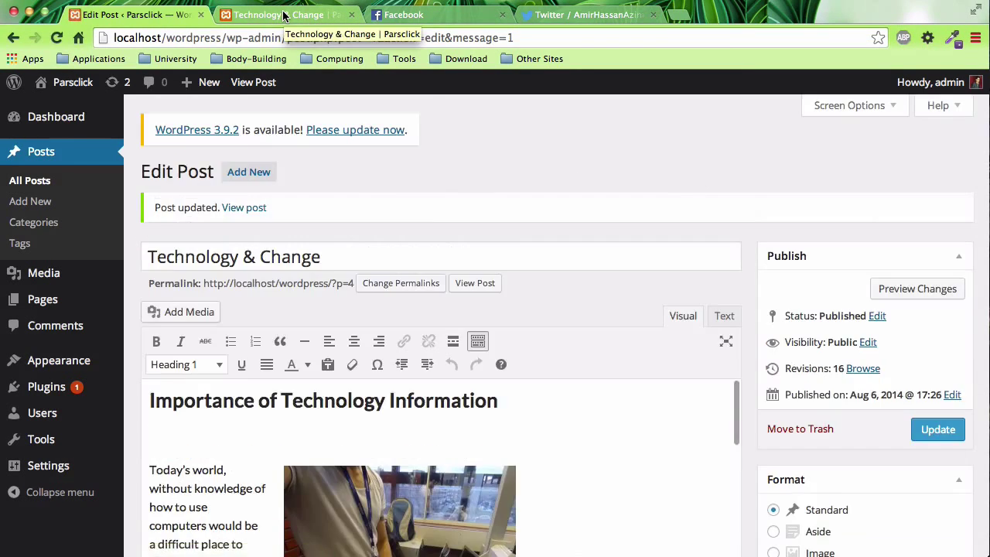
left_click(285, 16)
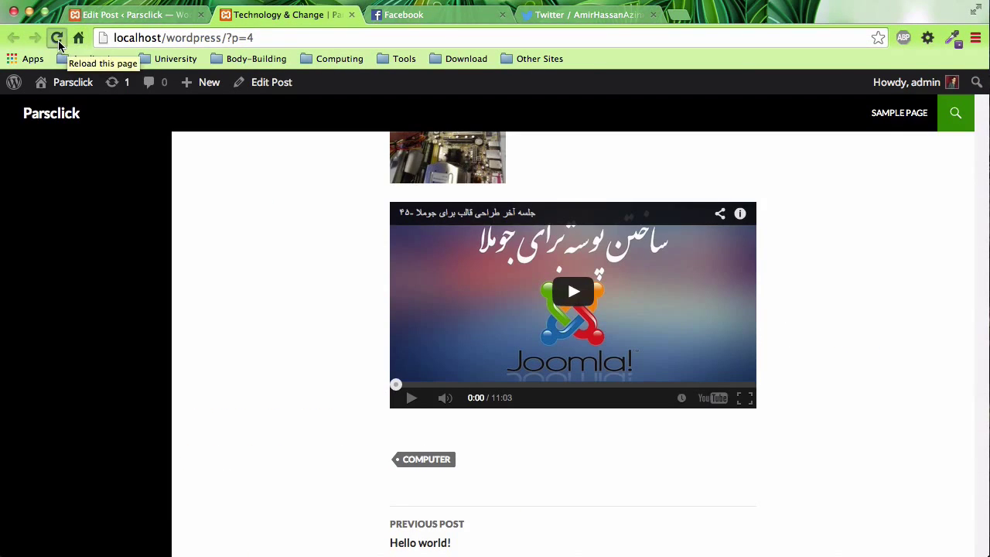
left_click(57, 38)
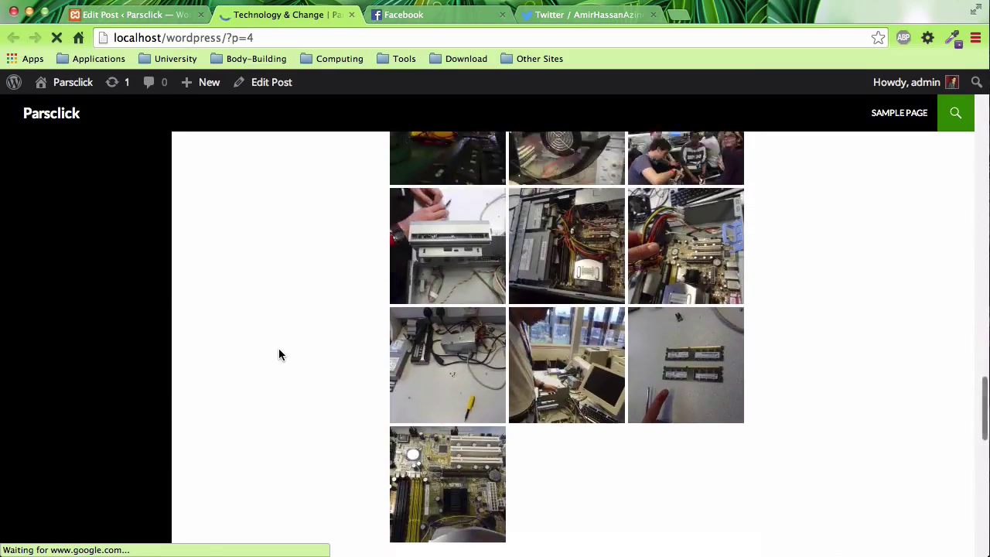
scroll(280, 354, "up", 5)
scroll(280, 354, "up", 3)
scroll(280, 354, "up", 3)
scroll(280, 354, "up", 3)
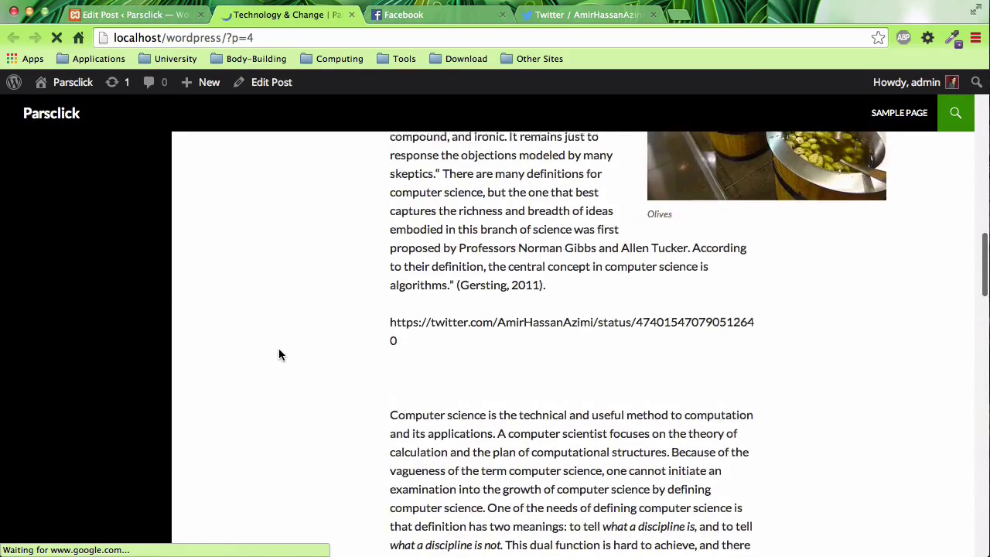
scroll(280, 354, "up", 1)
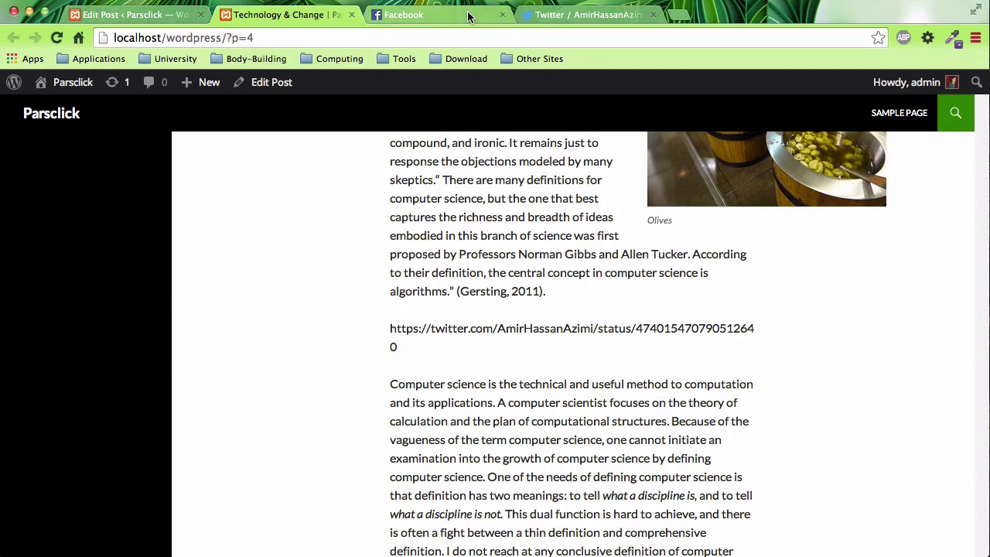
Go to the Twitter account's profile page.
left_click(549, 15)
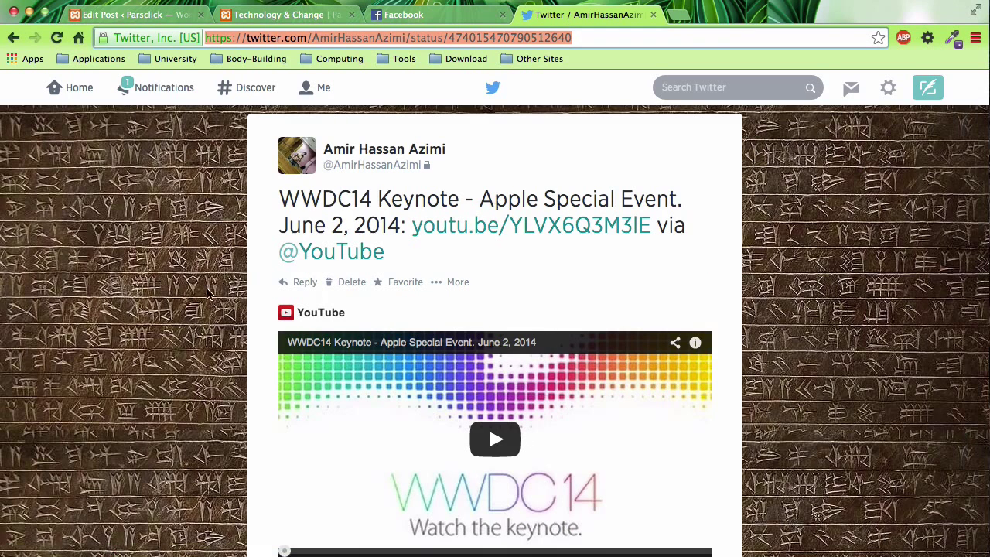
left_click(144, 288)
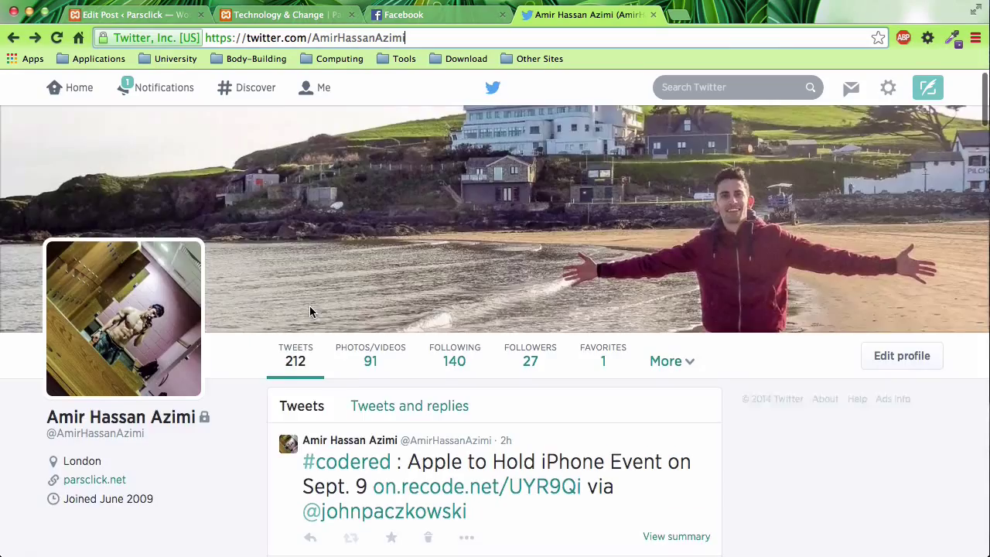
scroll(309, 312, "down", 2)
scroll(309, 311, "up", 1)
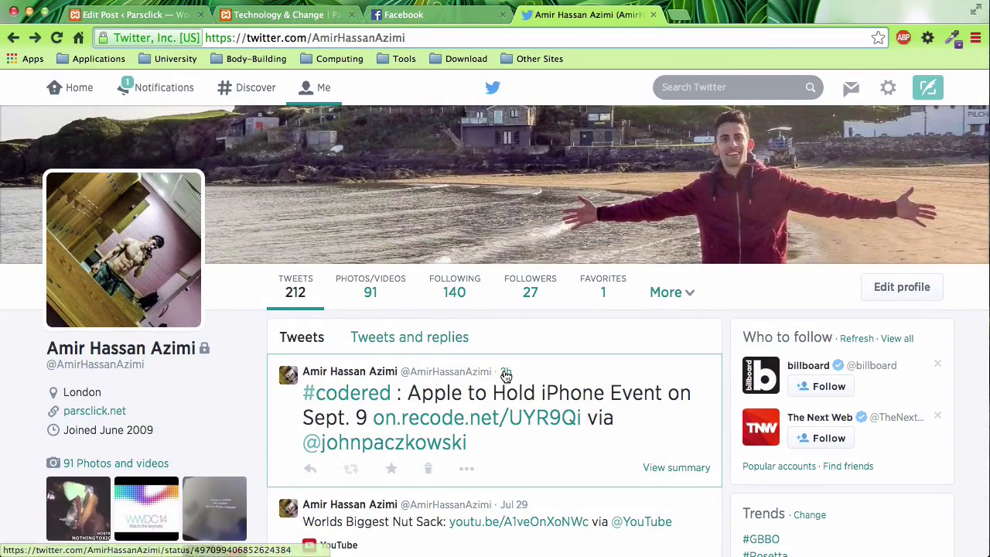
Open the #codered Apple iPhone Event tweet, copy its URL, and return to the post editor.
left_click(506, 375)
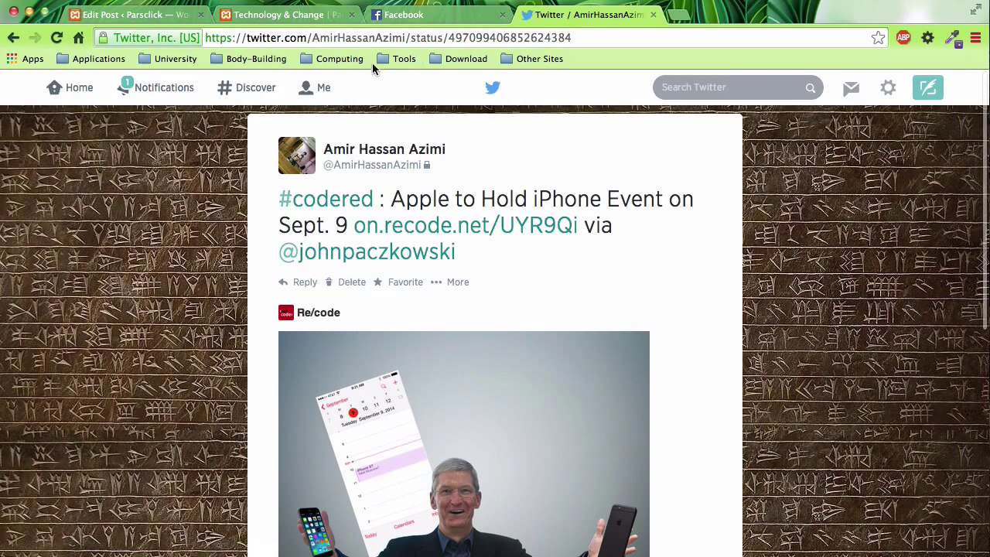
left_click(402, 40)
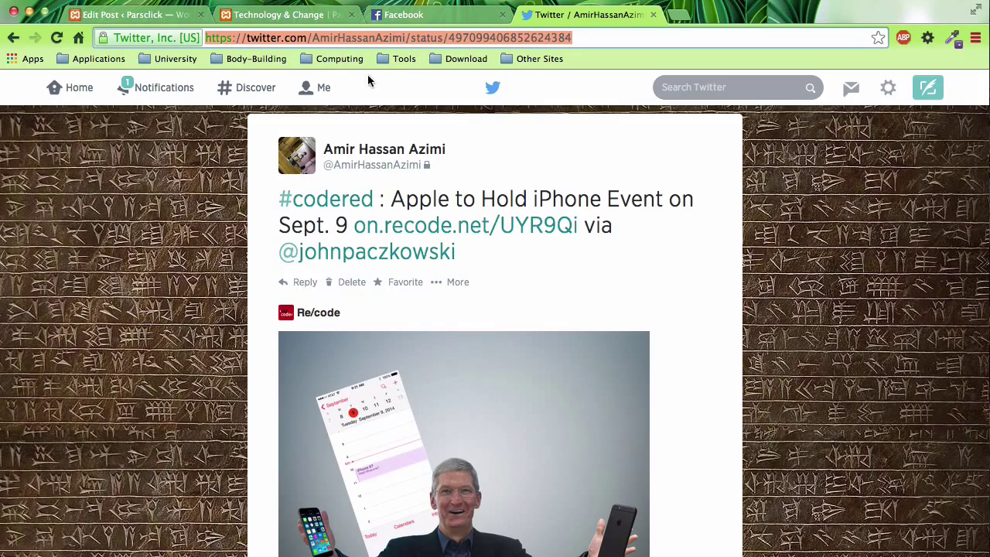
scroll(183, 271, "down", 5)
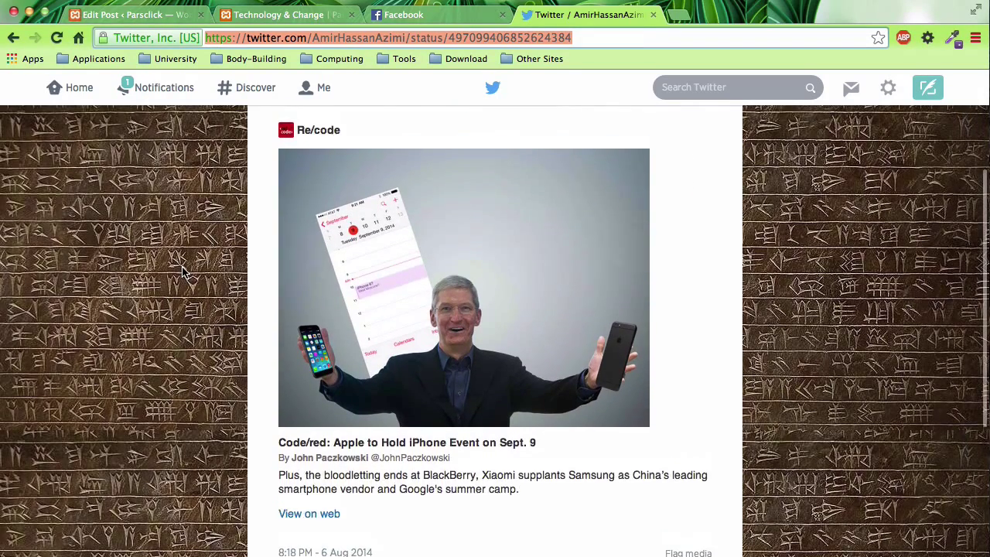
scroll(183, 270, "down", 2)
scroll(183, 271, "up", 5)
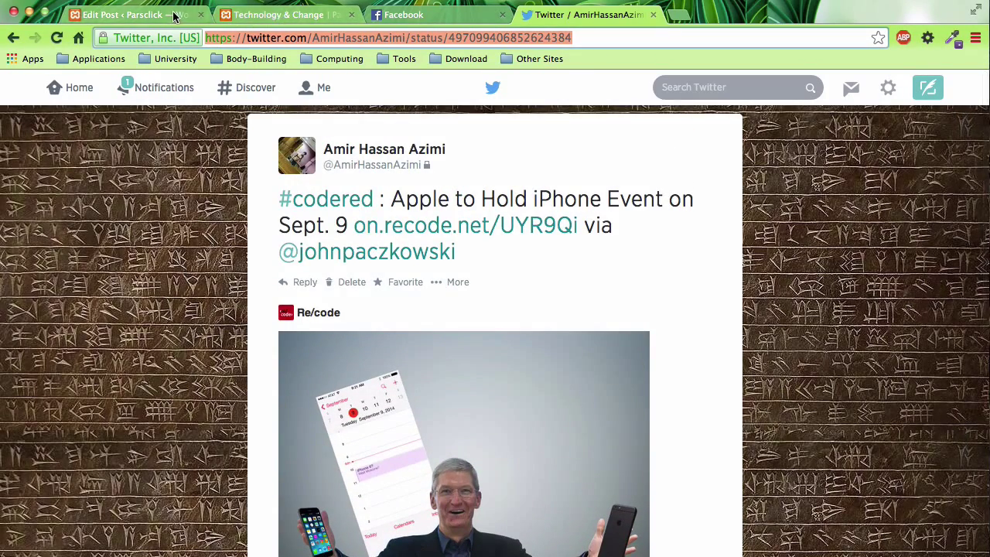
left_click(126, 16)
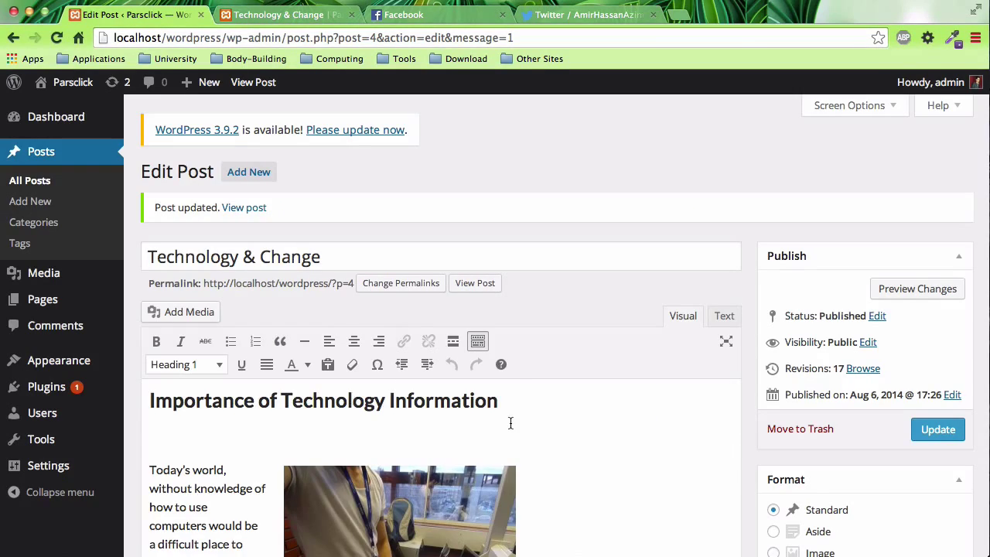
Replace the WWDC14 tweet link with the iPhone event tweet URL, keeping Computer science on its own line.
scroll(510, 423, "down", 5)
scroll(511, 423, "down", 5)
scroll(511, 422, "down", 5)
scroll(510, 423, "down", 5)
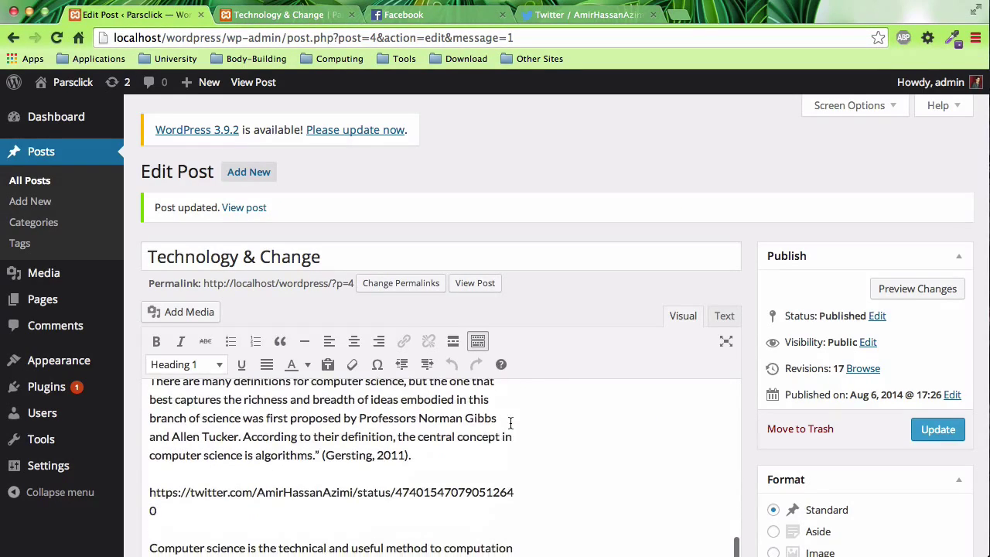
triple_click(486, 492)
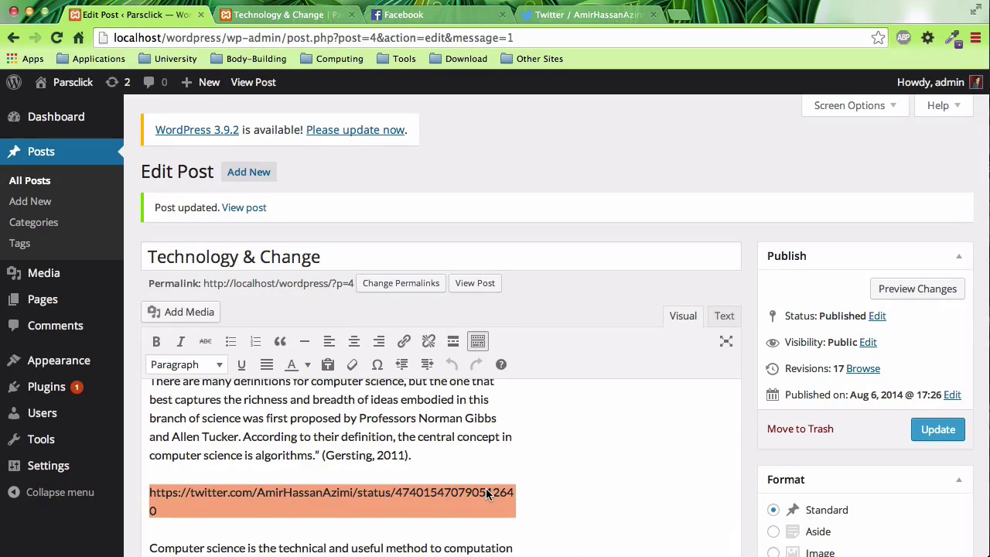
key("ctrl+v")
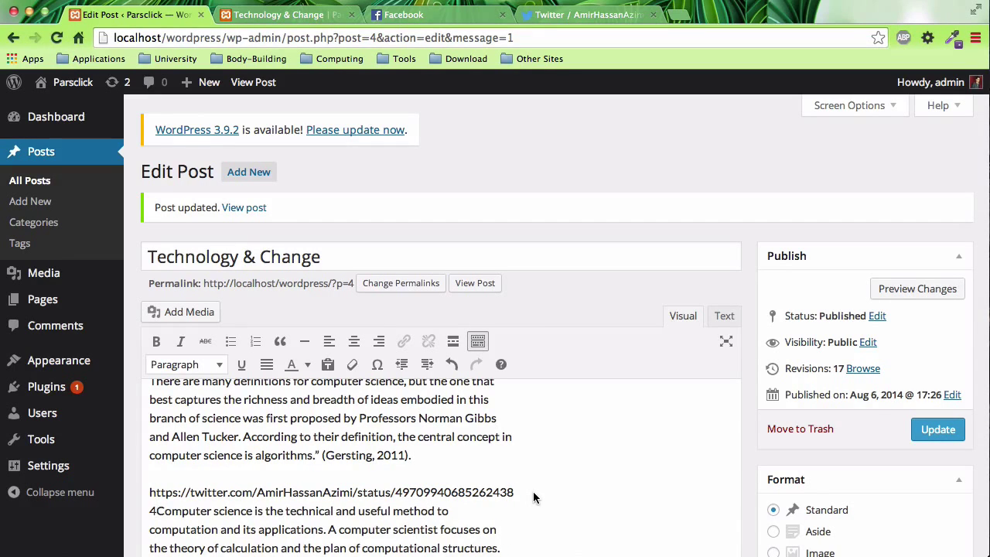
key("Return")
Update the post and reload the published post page.
left_click(947, 430)
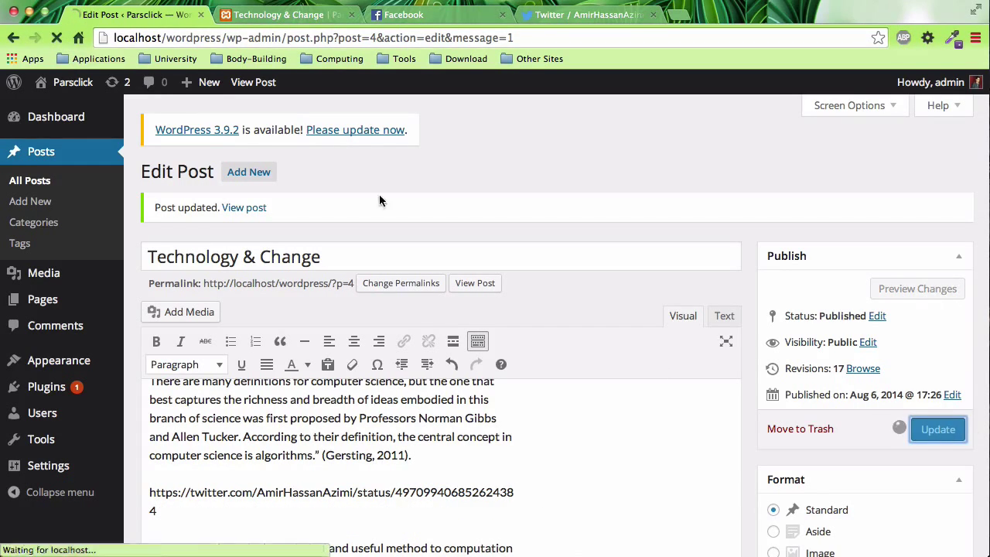
left_click(274, 14)
left_click(56, 38)
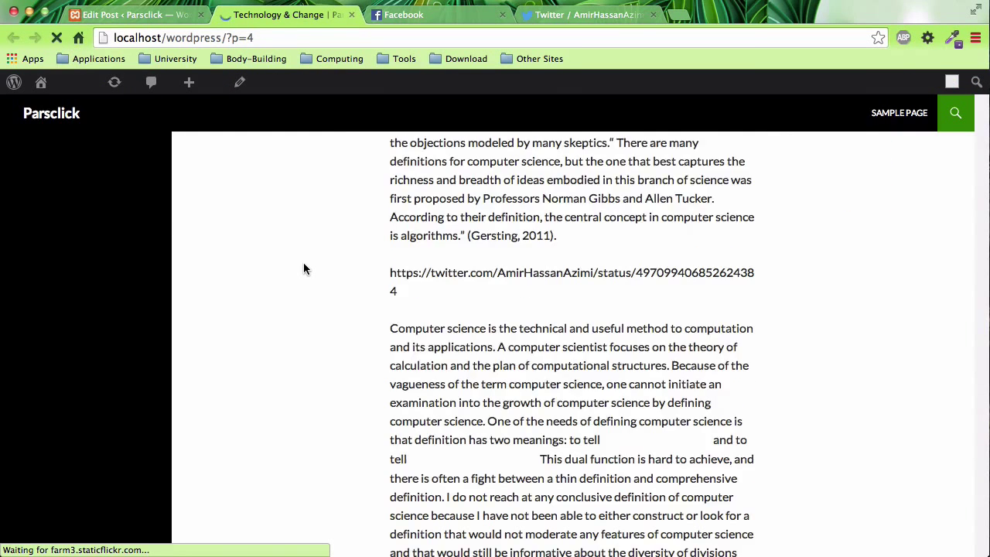
View the live post, where the Mashable Batman v Superman tweet embeds below the YouTube player.
triple_click(481, 329)
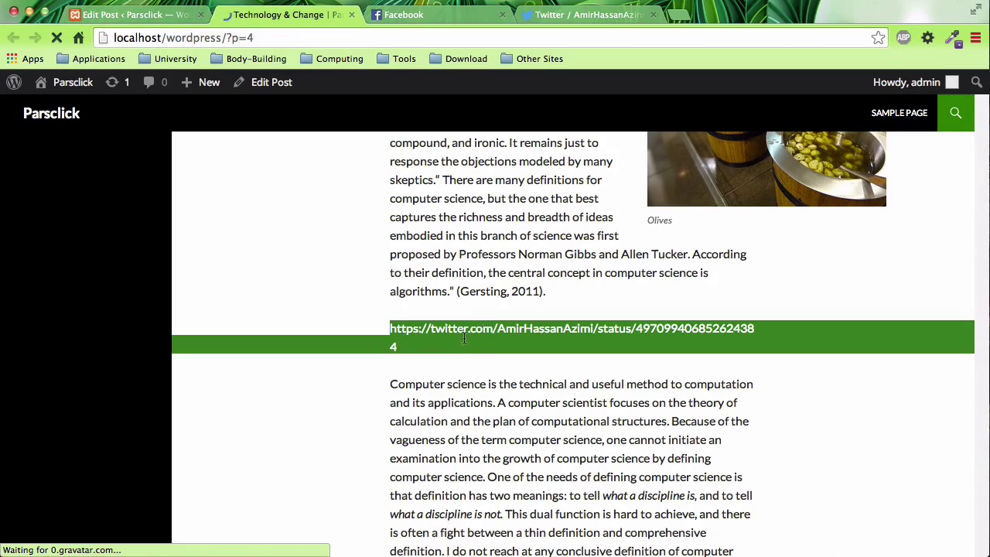
left_click(449, 353)
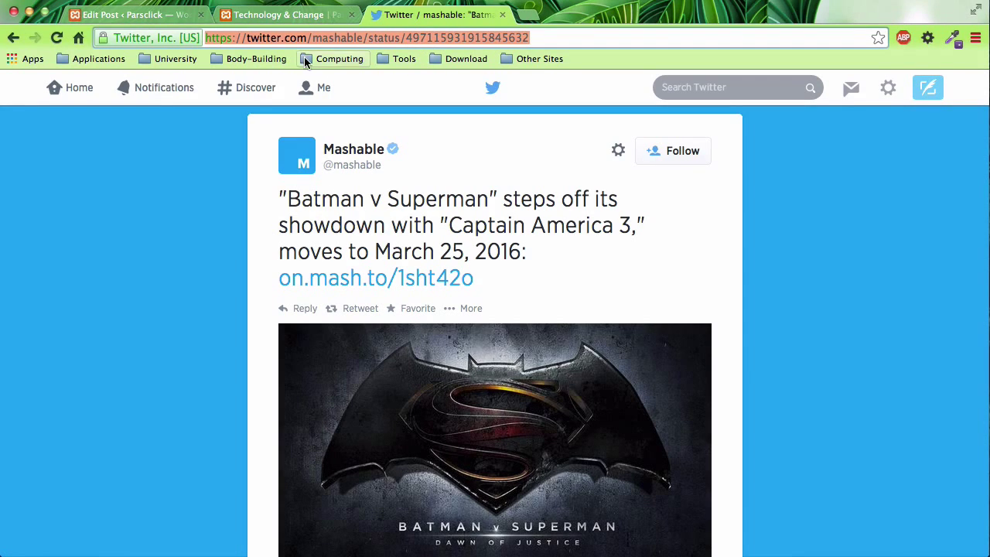
left_click(282, 15)
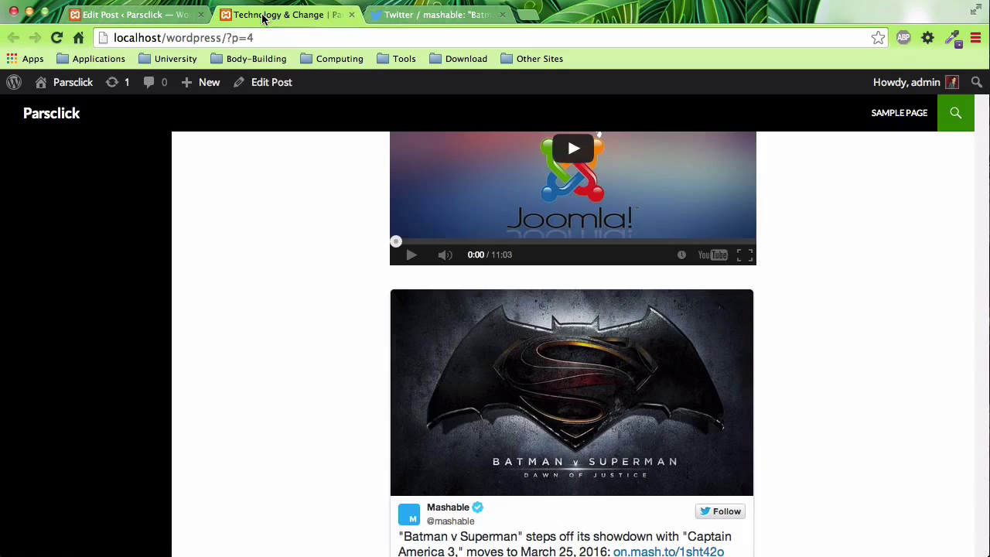
Return to the Technology & Change editor and close the published post page.
left_click(140, 18)
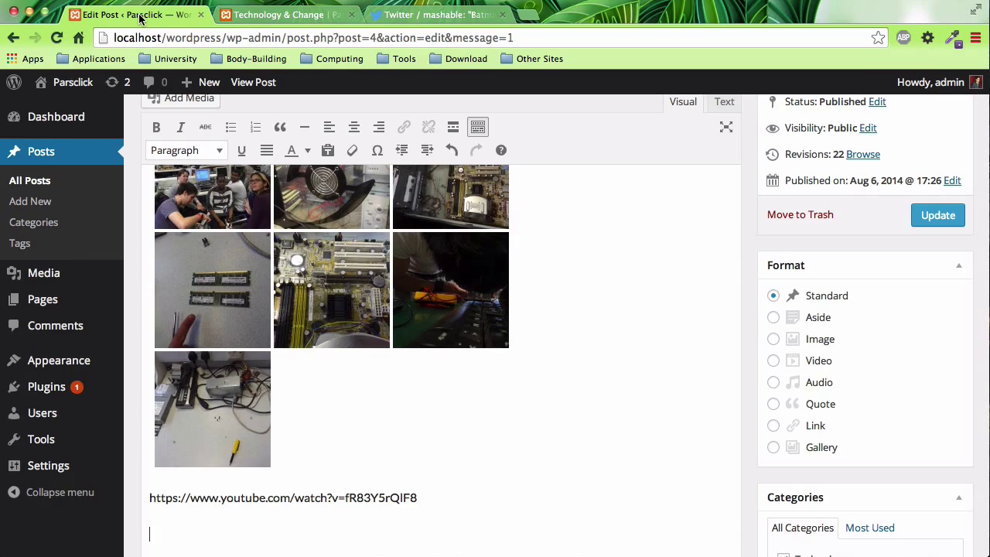
left_click(351, 14)
scroll(358, 372, "down", 1)
scroll(358, 369, "down", 3)
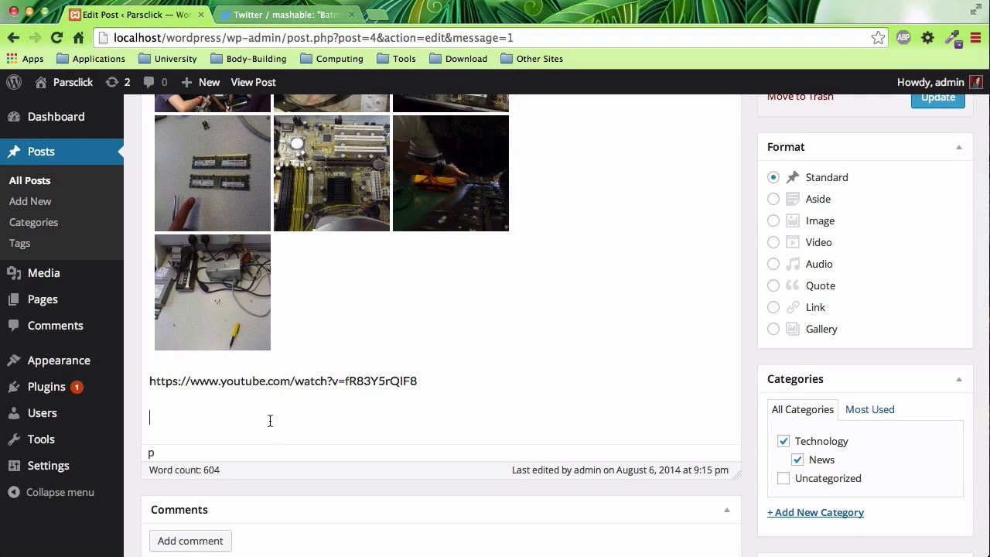
Paste the Mashable tweet URL on its own line below the YouTube link and update the post.
key("ctrl+v")
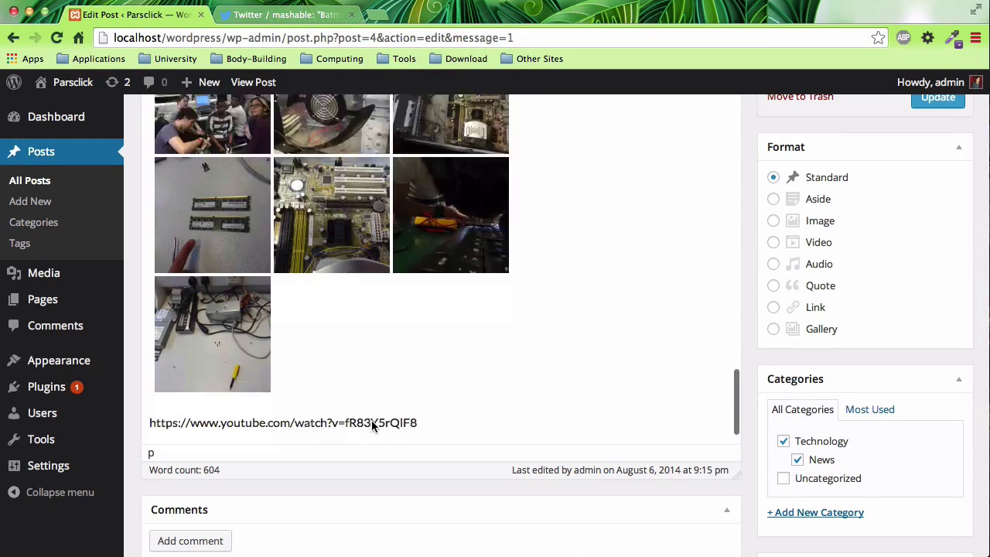
scroll(371, 420, "down", 3)
double_click(278, 308)
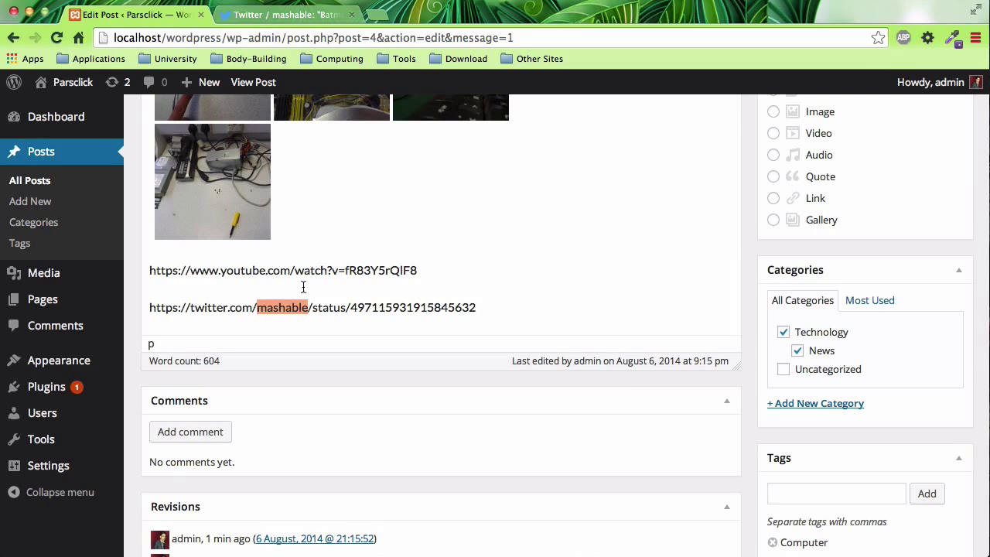
scroll(797, 300, "up", 1)
scroll(798, 303, "up", 4)
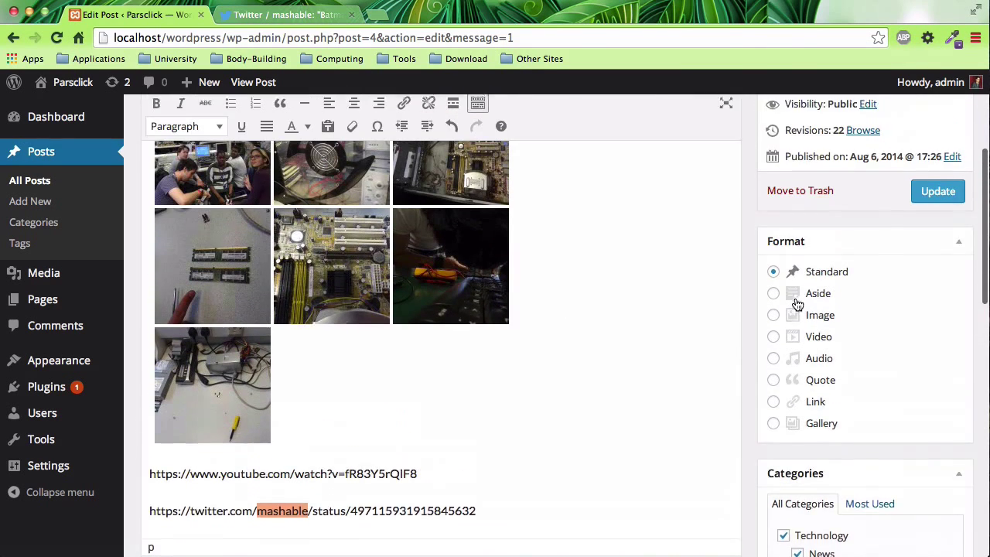
scroll(804, 297, "up", 2)
left_click(945, 264)
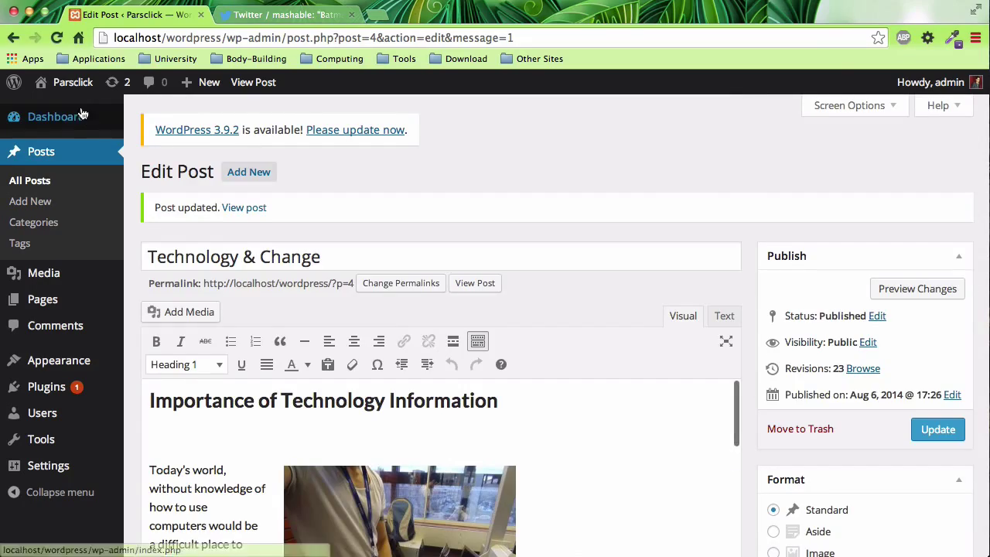
Visit the site's front page and scroll to the YouTube video and Mashable tweet card.
left_click(69, 91)
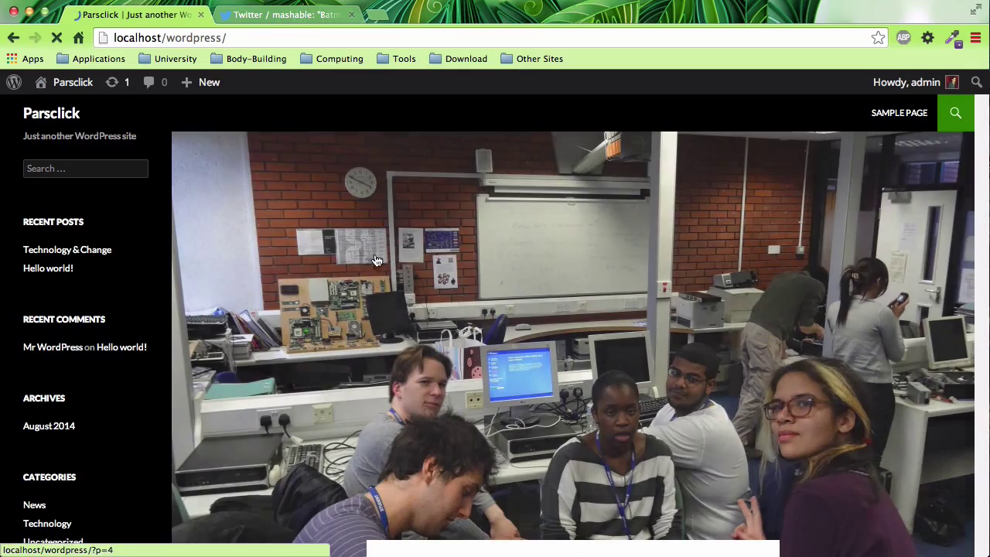
scroll(406, 283, "down", 2)
scroll(407, 283, "down", 10)
scroll(407, 285, "down", 5)
scroll(407, 285, "down", 3)
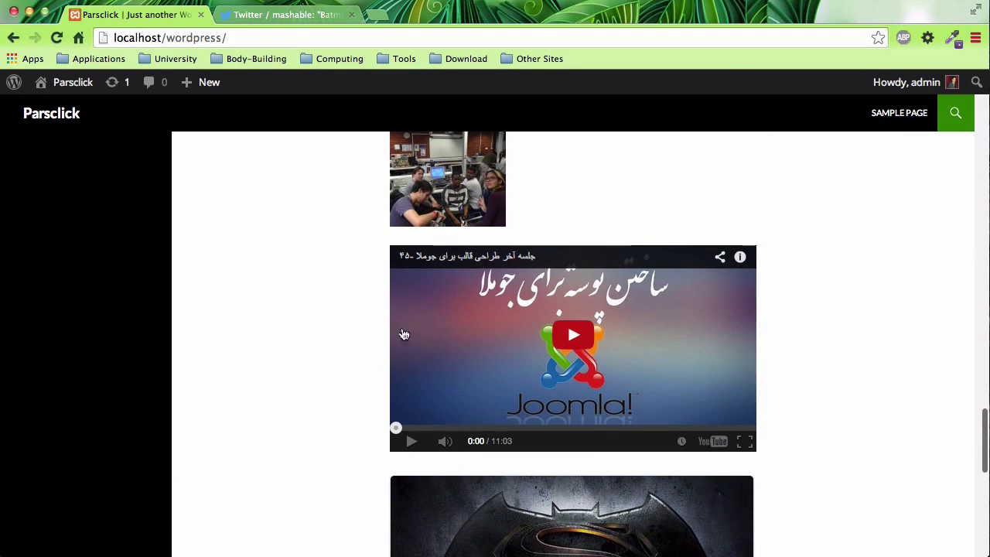
scroll(343, 317, "down", 3)
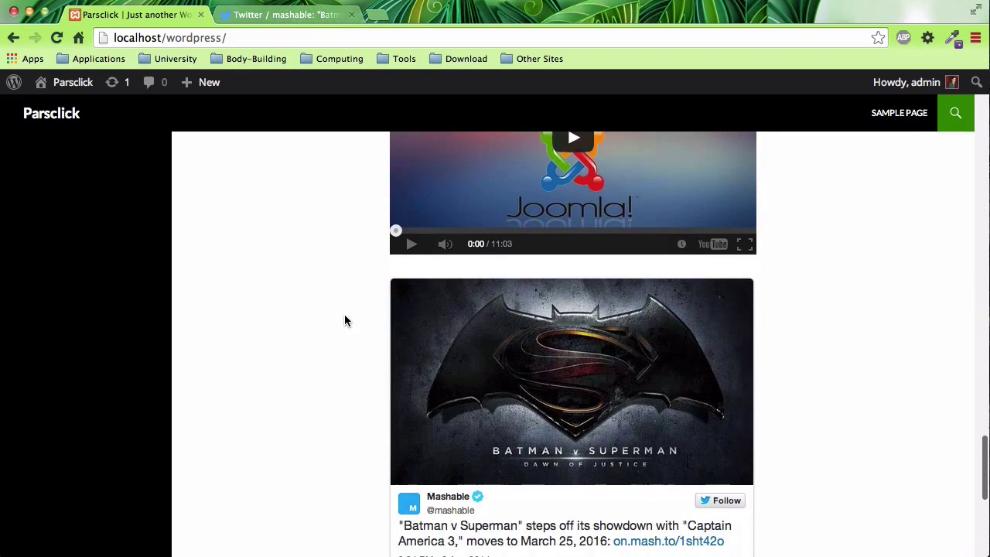
scroll(343, 316, "down", 1)
scroll(358, 376, "up", 1)
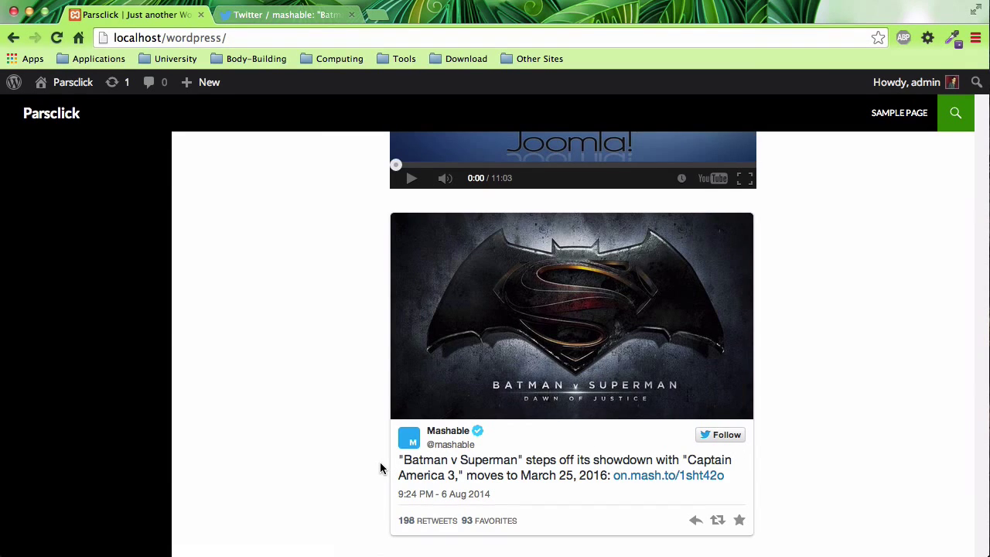
scroll(380, 463, "up", 2)
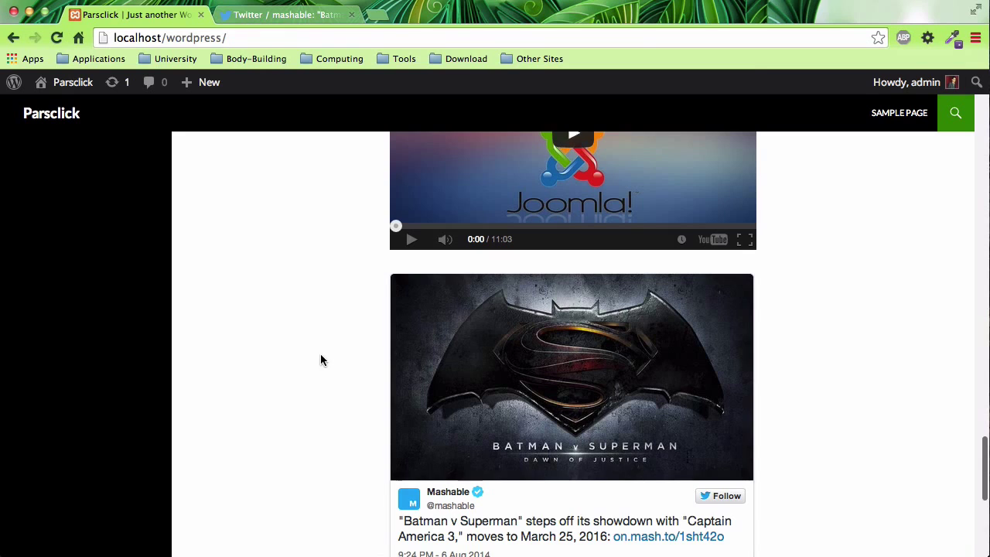
scroll(321, 355, "down", 4)
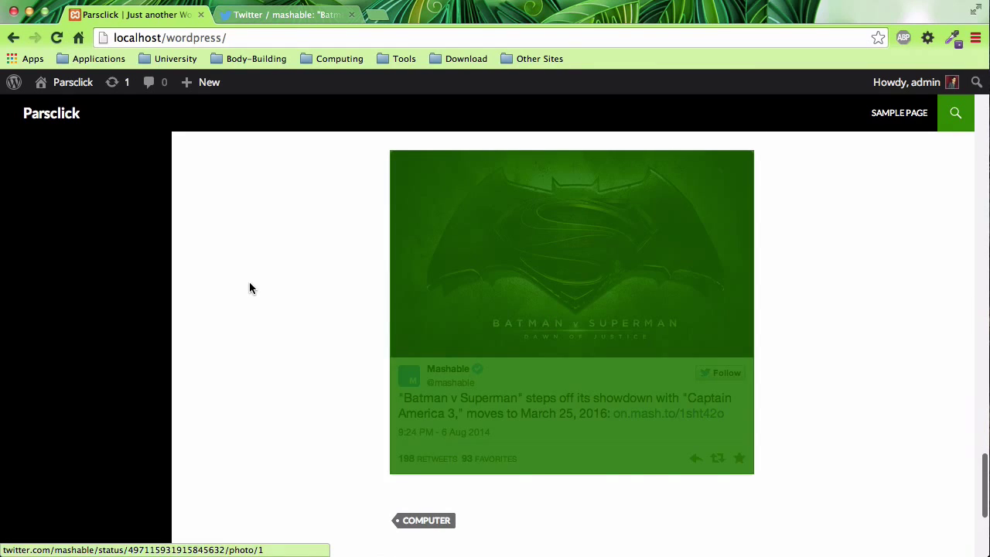
scroll(249, 282, "up", 1)
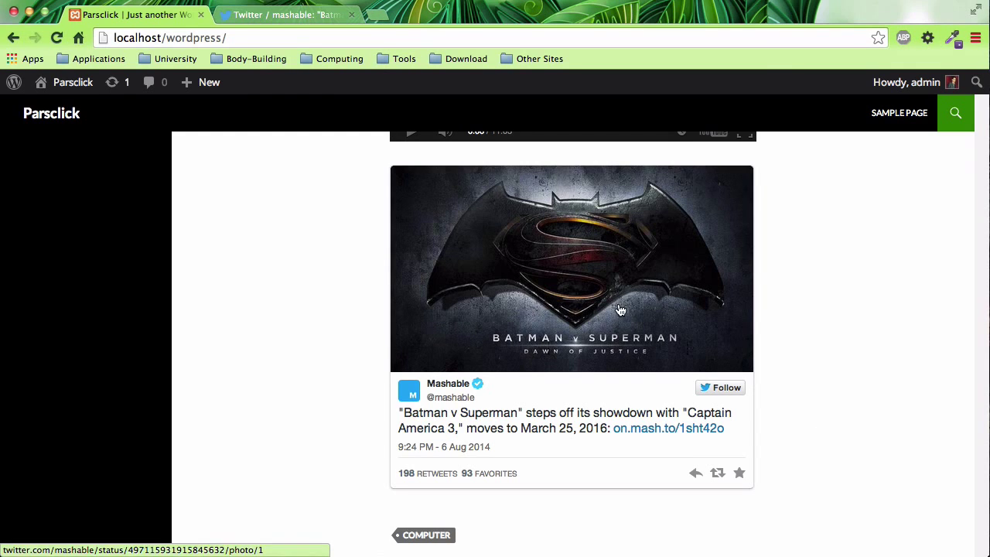
scroll(780, 326, "up", 1)
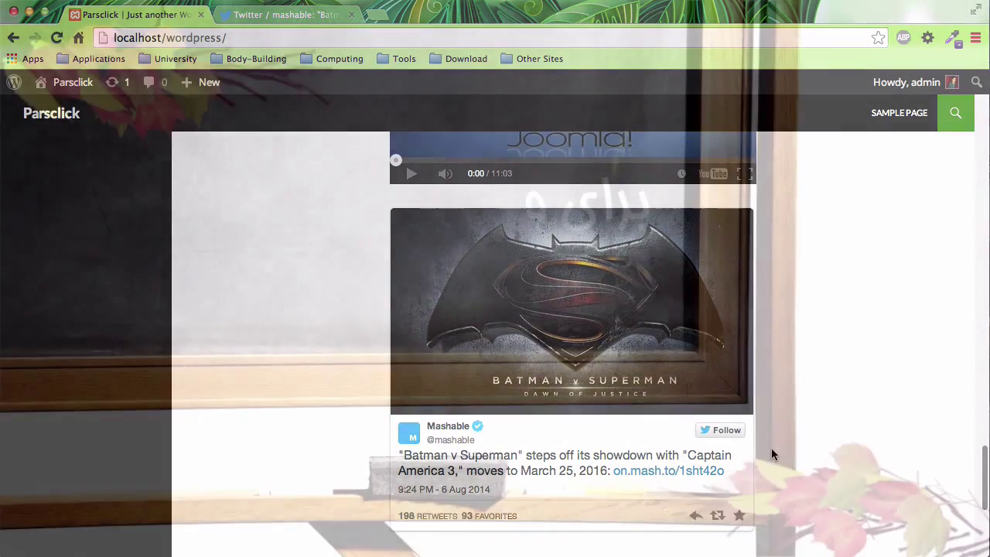